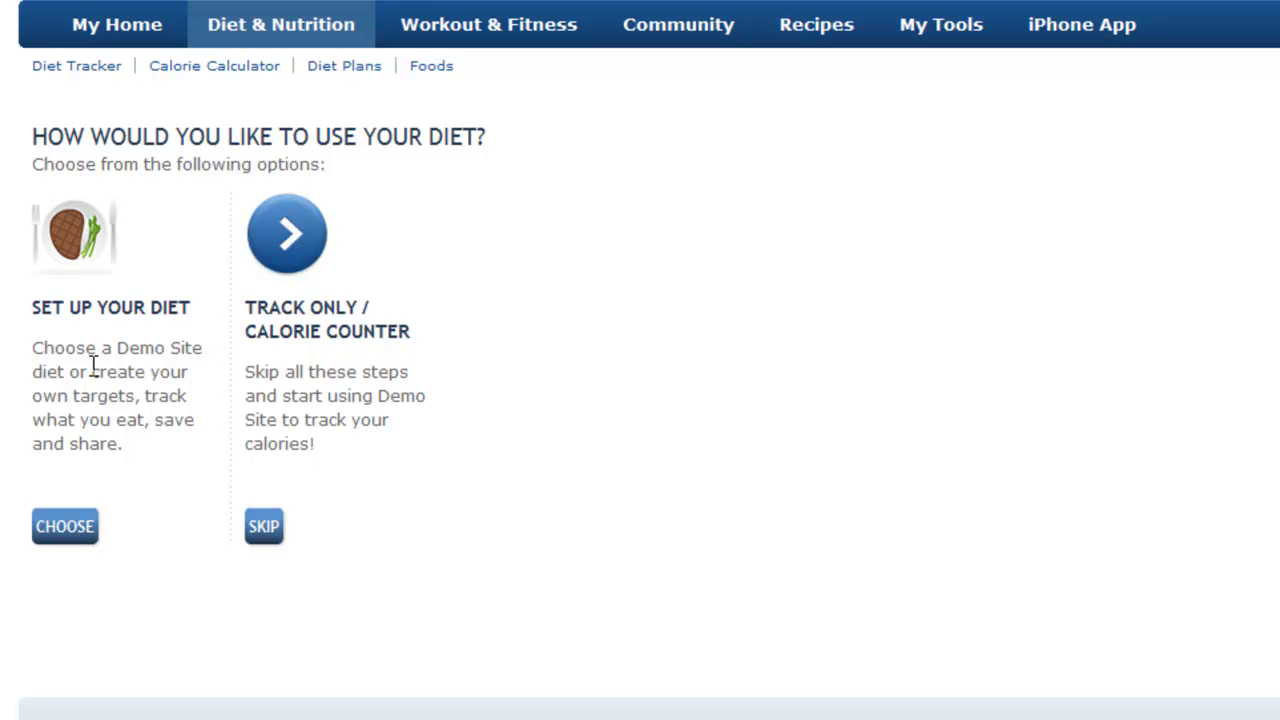
# Start setting up a diet and select the Balanced Diet plan
pyautogui.click(72, 532)
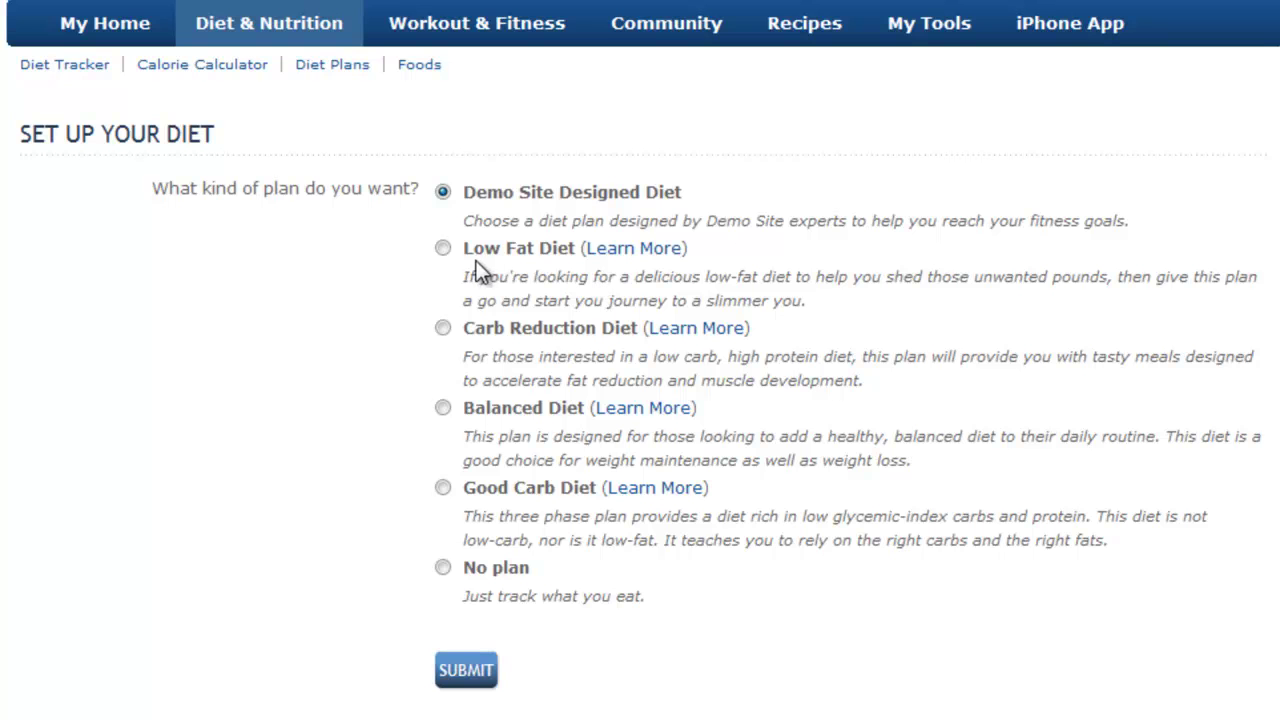
pyautogui.click(443, 409)
pyautogui.scroll(-2, 372, 440)
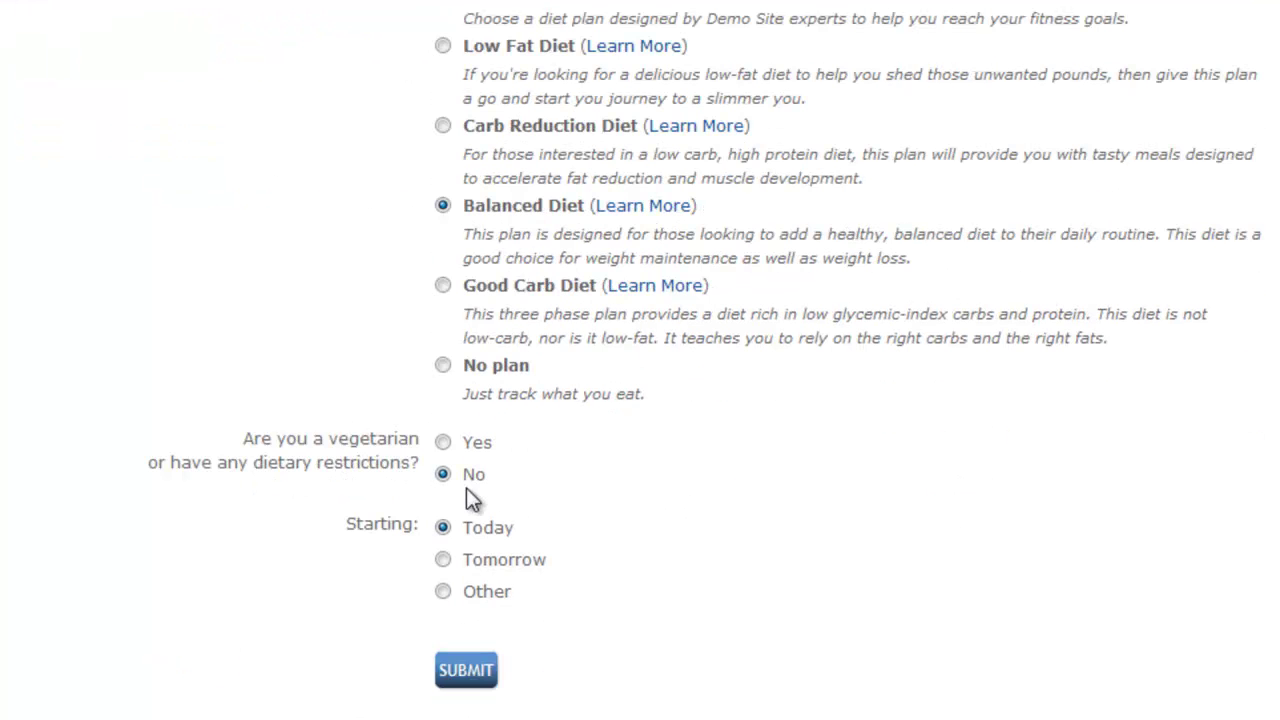
# Examine the vegetarian options and specific dietary restrictions available for the Balanced Diet
pyautogui.click(445, 446)
pyautogui.scroll(-3, 671, 504)
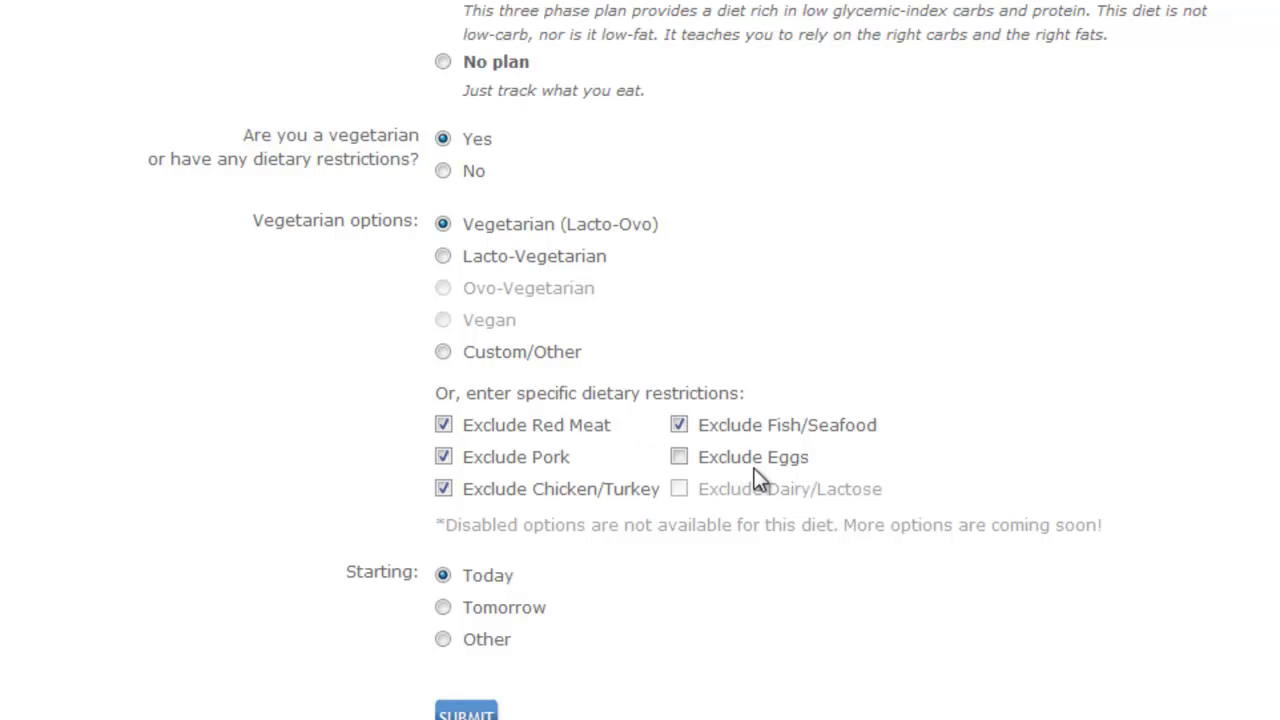
pyautogui.scroll(3, 566, 593)
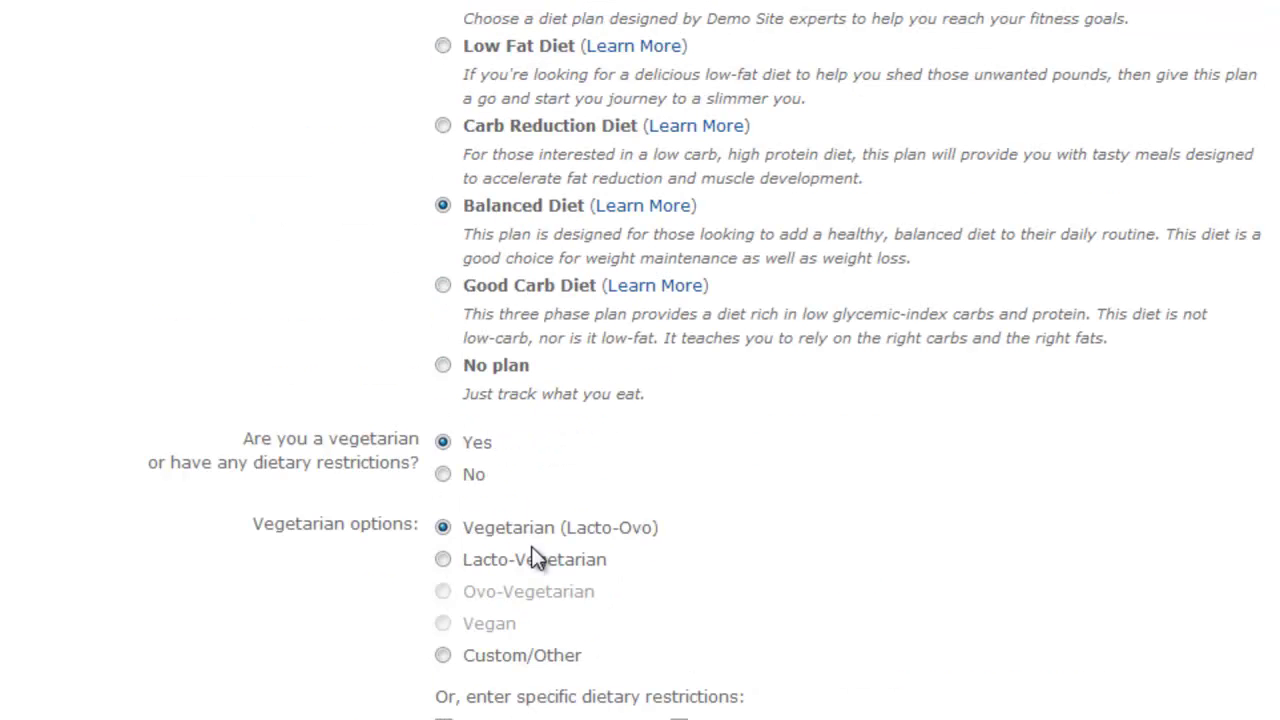
# Declare no vegetarian or dietary restrictions and submit the Balanced Diet with a start date of today
pyautogui.click(443, 474)
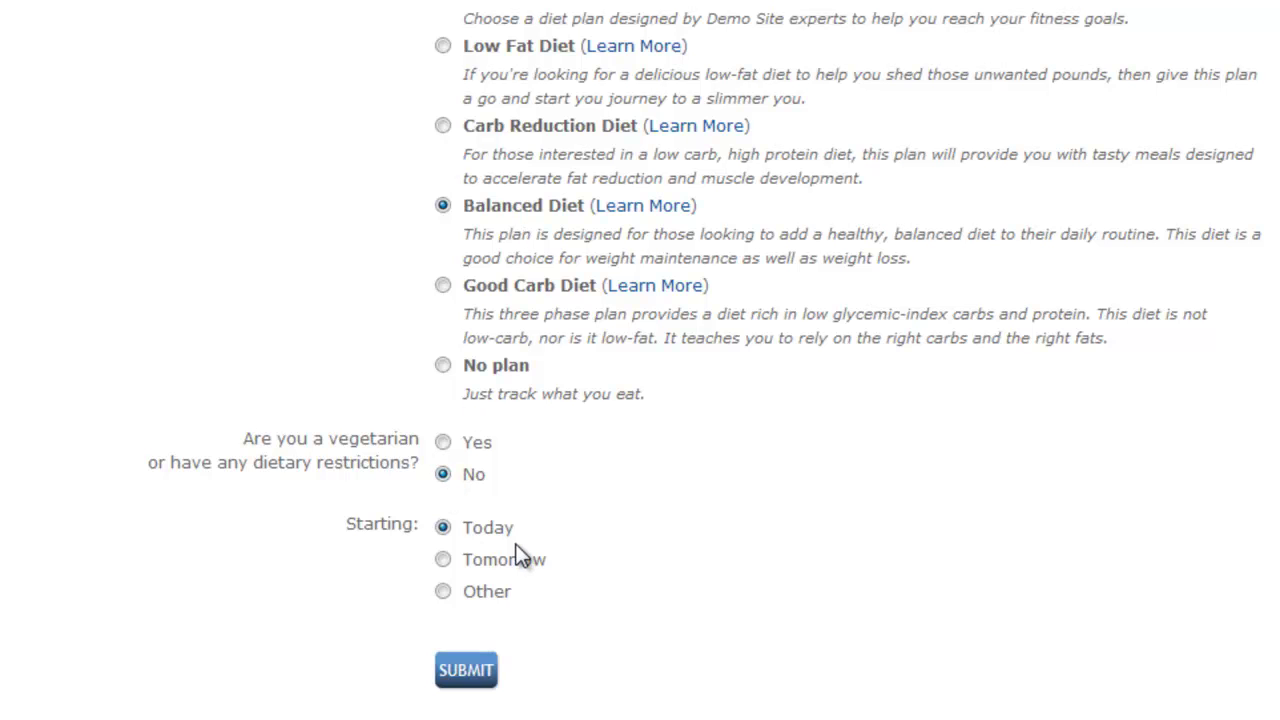
pyautogui.click(477, 674)
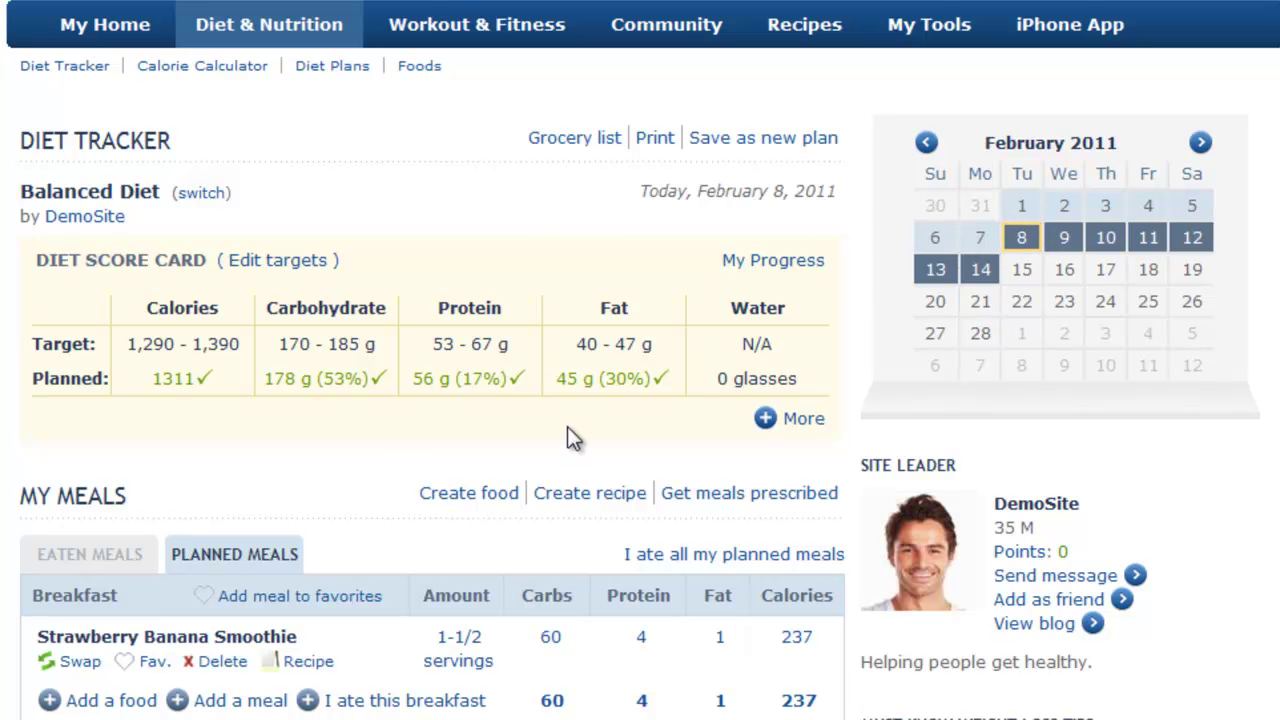
# Mark the Strawberry Banana Smoothie in the planned breakfast as a favorite
pyautogui.scroll(-3, 567, 426)
pyautogui.scroll(-3, 529, 419)
pyautogui.scroll(-3, 358, 417)
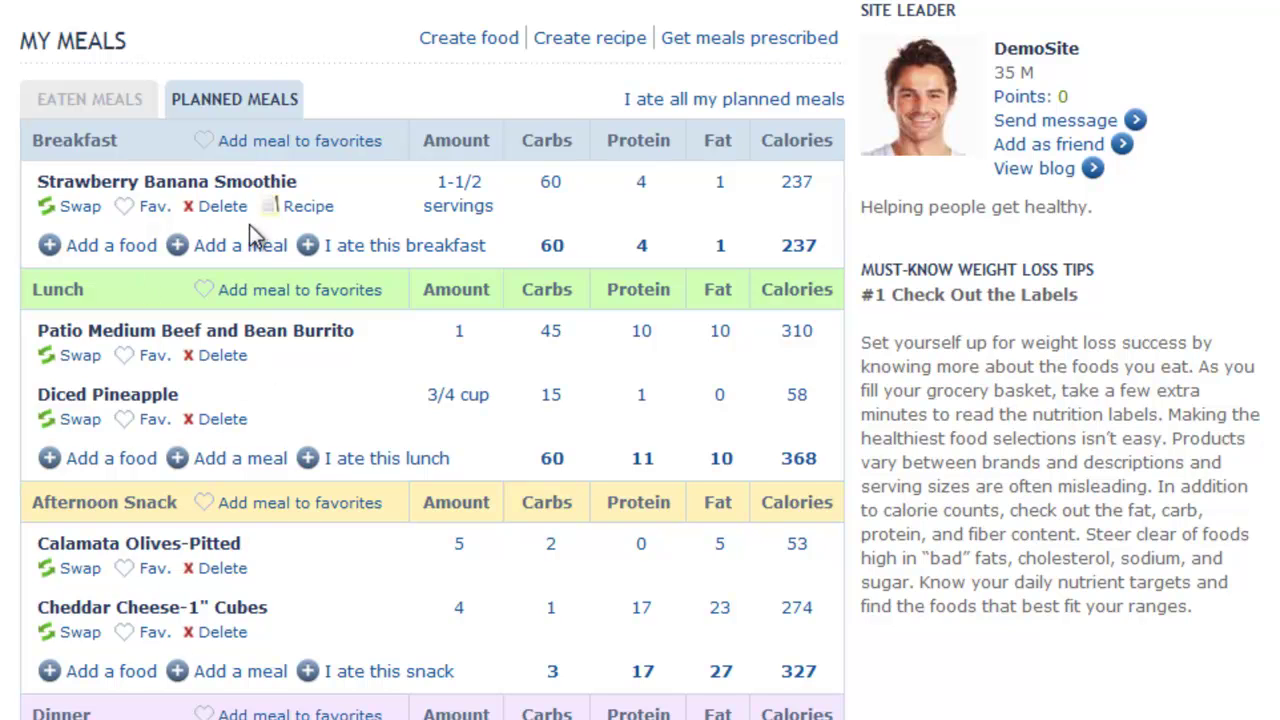
pyautogui.click(200, 184)
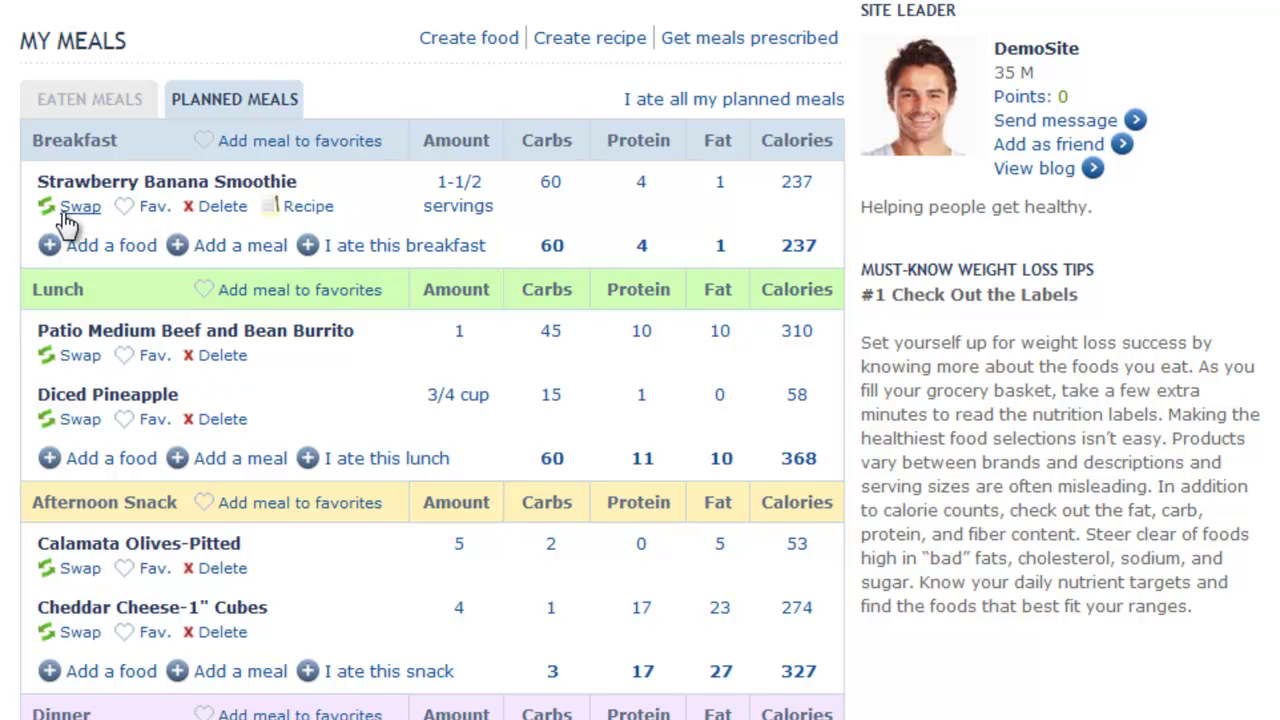
pyautogui.click(125, 207)
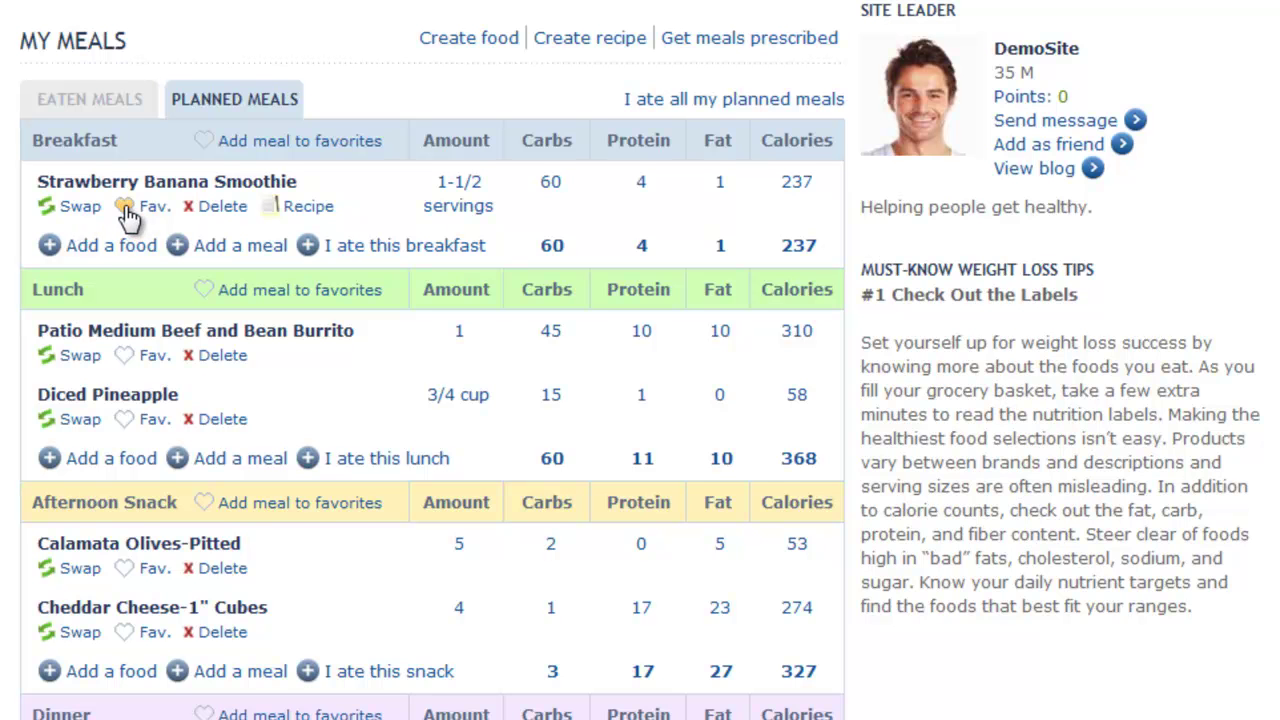
# Edit the diet score card targets and add Trans Fat, Cholesterol and Dietary Fiber as tracked nutrients
pyautogui.scroll(3, 392, 400)
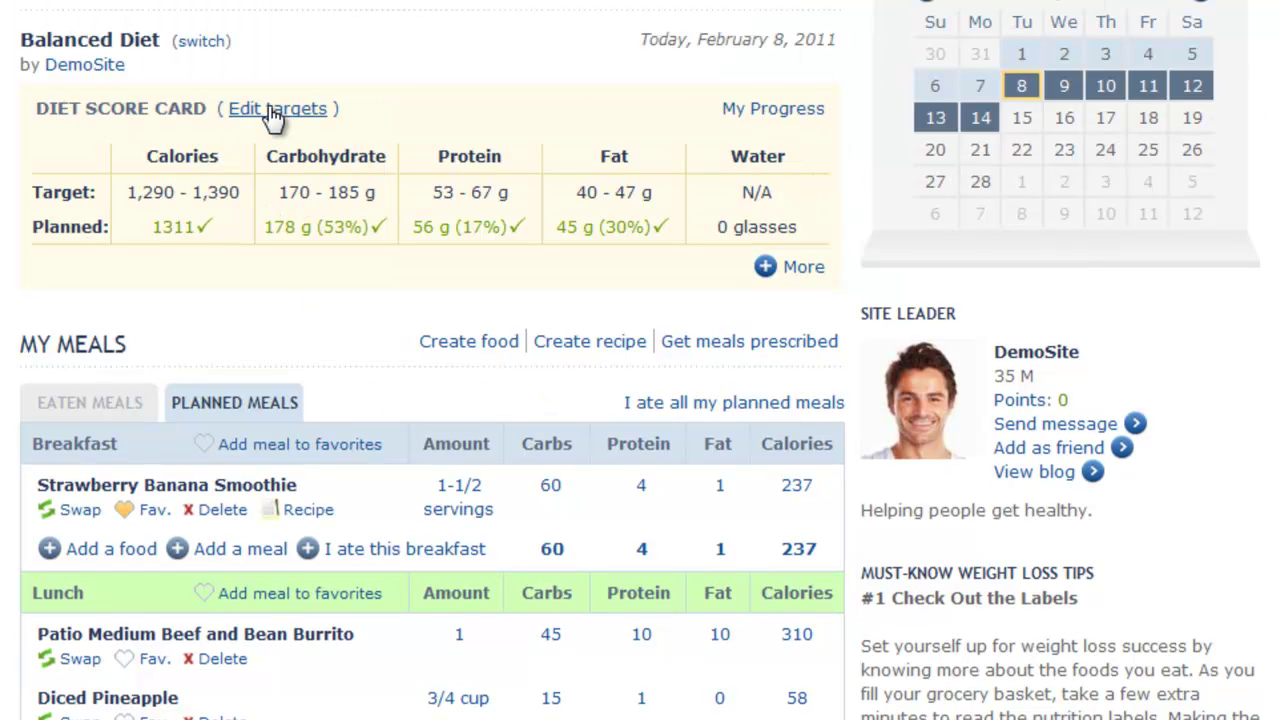
pyautogui.click(271, 110)
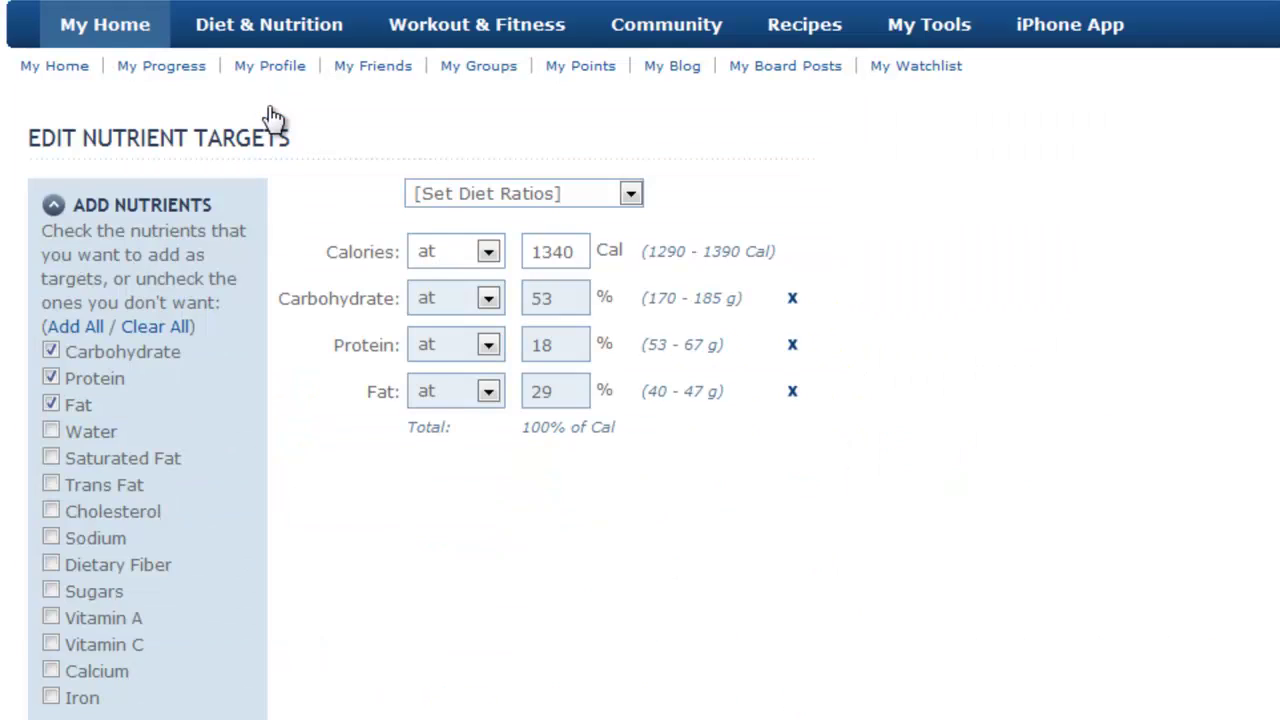
pyautogui.scroll(-3, 506, 466)
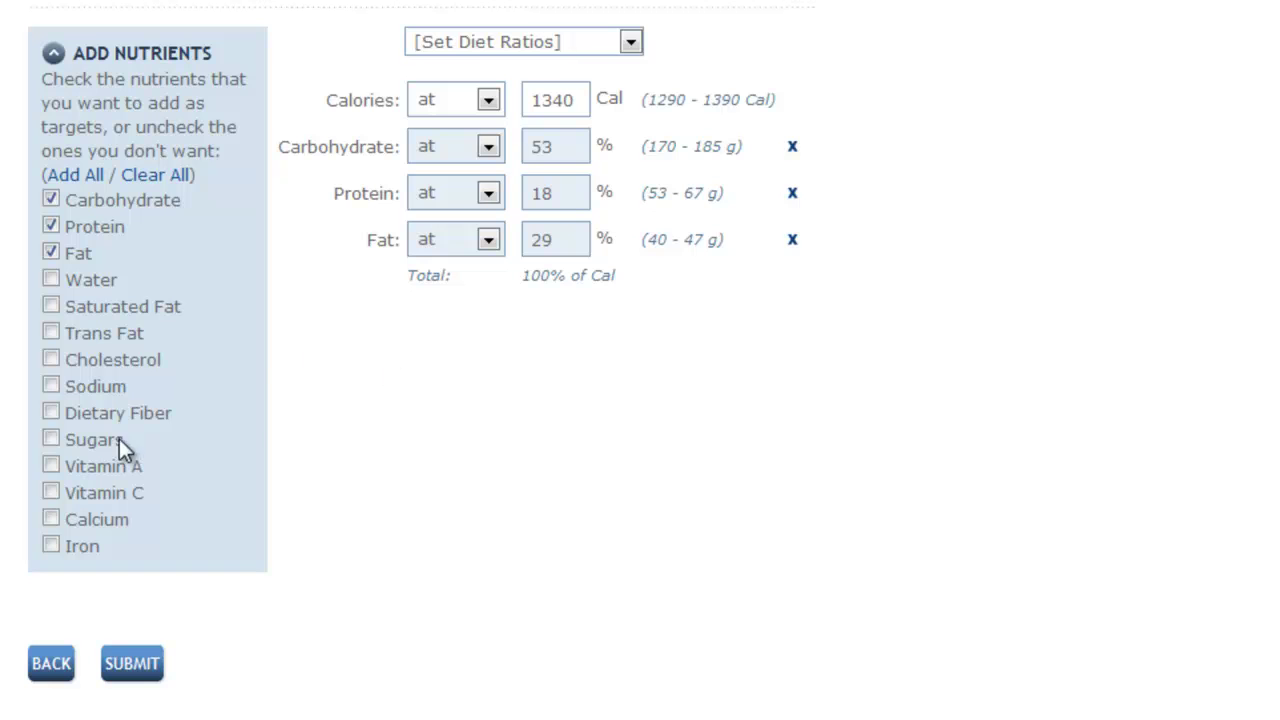
pyautogui.click(49, 332)
pyautogui.click(51, 359)
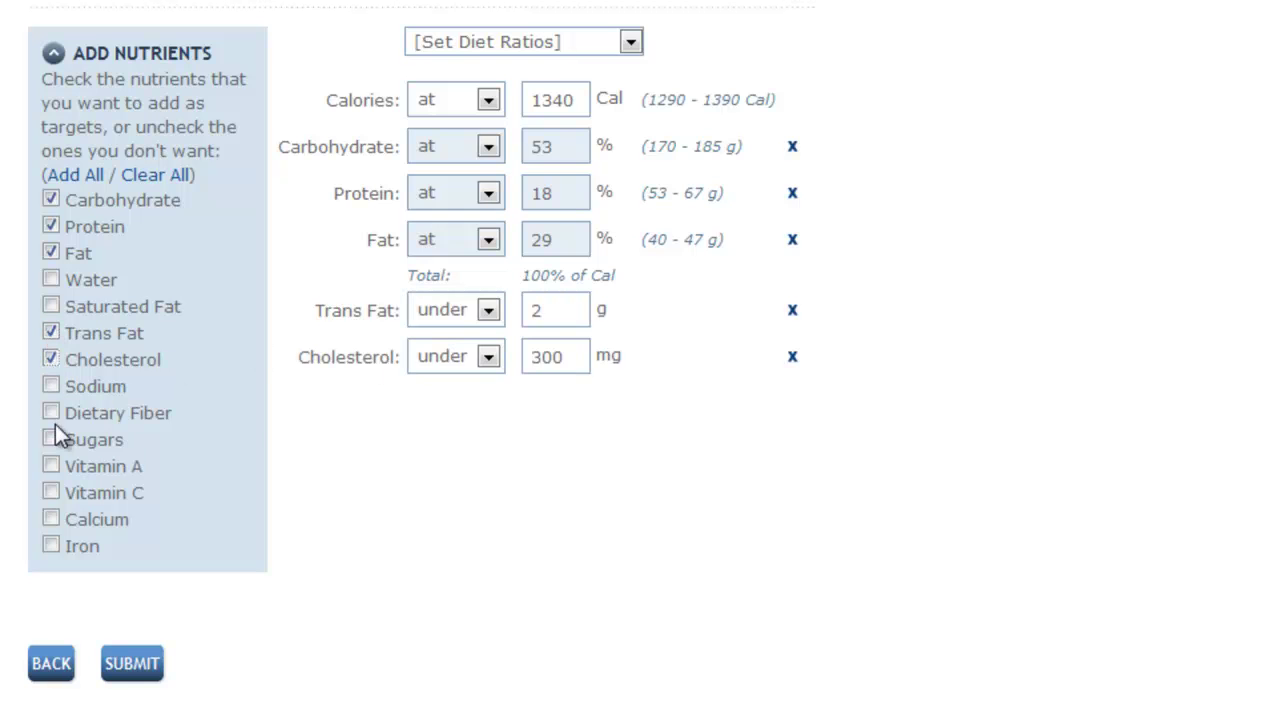
pyautogui.click(51, 411)
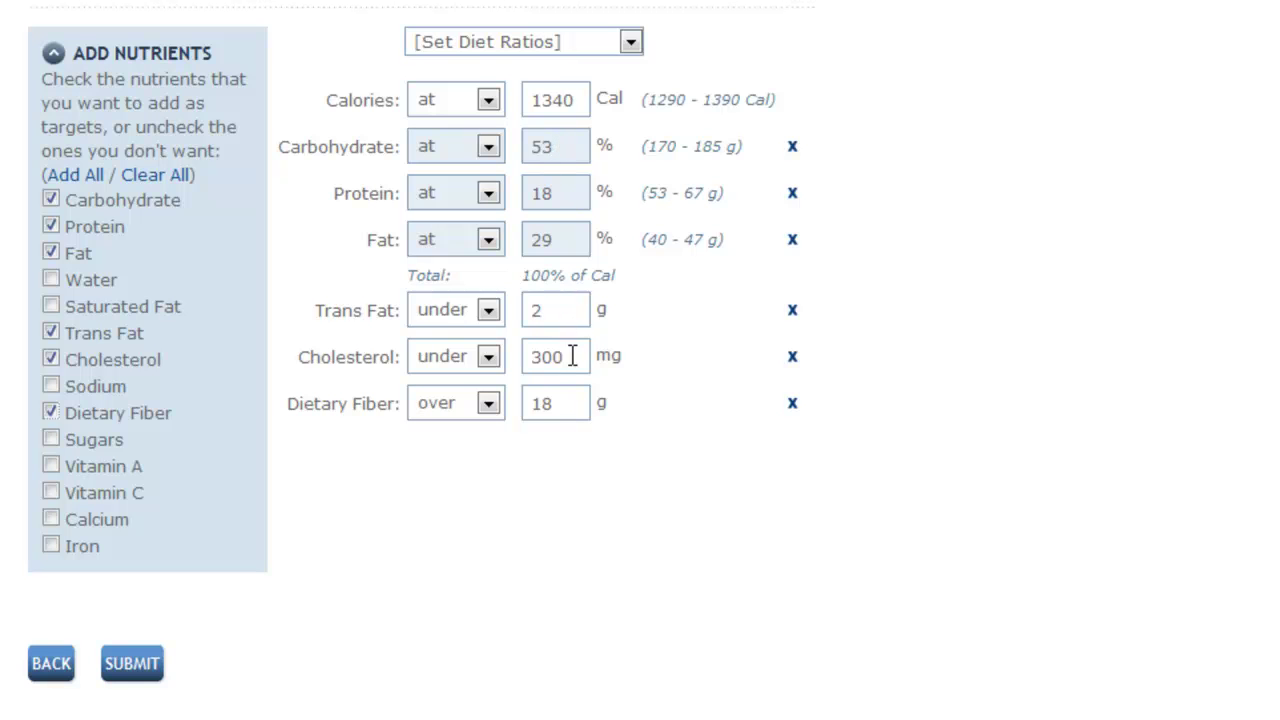
# Set the targets for cholesterol to under 290 mg and dietary fiber to over 20 g, and submit them
pyautogui.moveTo(571, 356); pyautogui.dragTo(493, 360)
pyautogui.write('290')
pyautogui.moveTo(552, 403); pyautogui.dragTo(530, 405)
pyautogui.write('20')
pyautogui.click(134, 672)
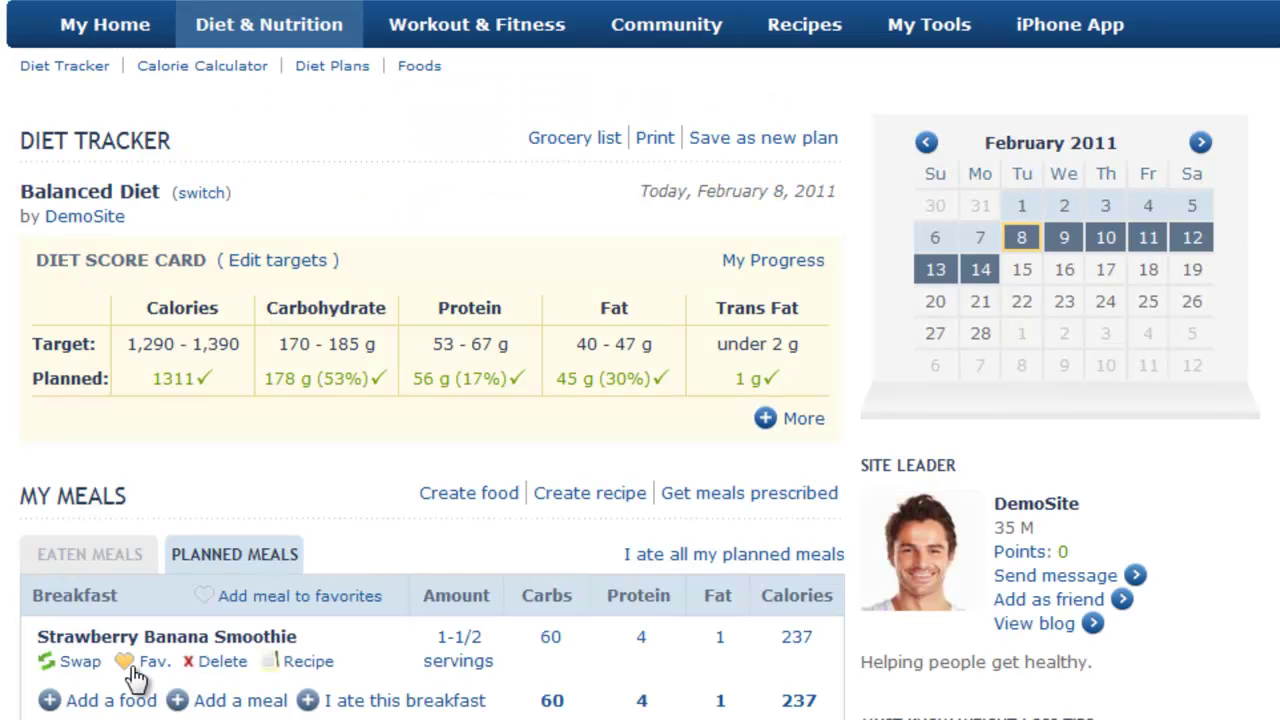
# Expand the diet score card to view the additional nutrient targets
pyautogui.scroll(-3, 392, 584)
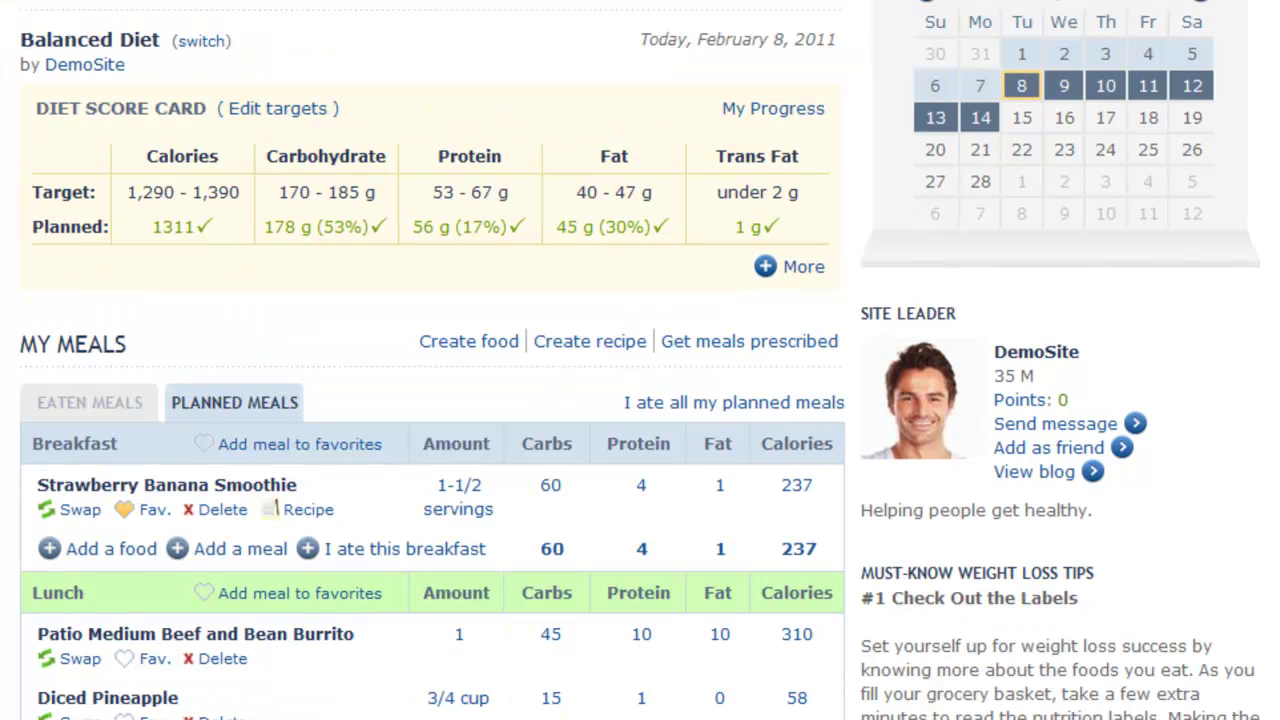
pyautogui.click(804, 268)
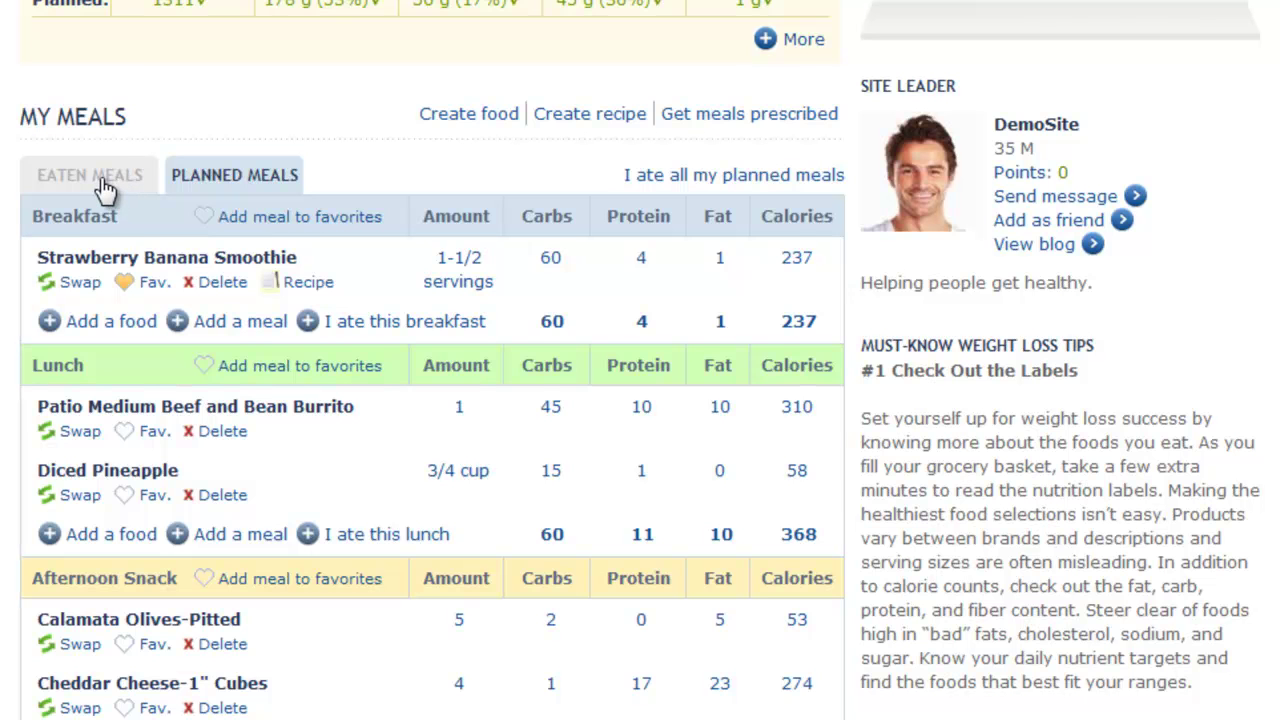
# Search for "go lean cereal" and add 1 cup of Kashi GoLean Cereal to the eaten breakfast
pyautogui.click(105, 188)
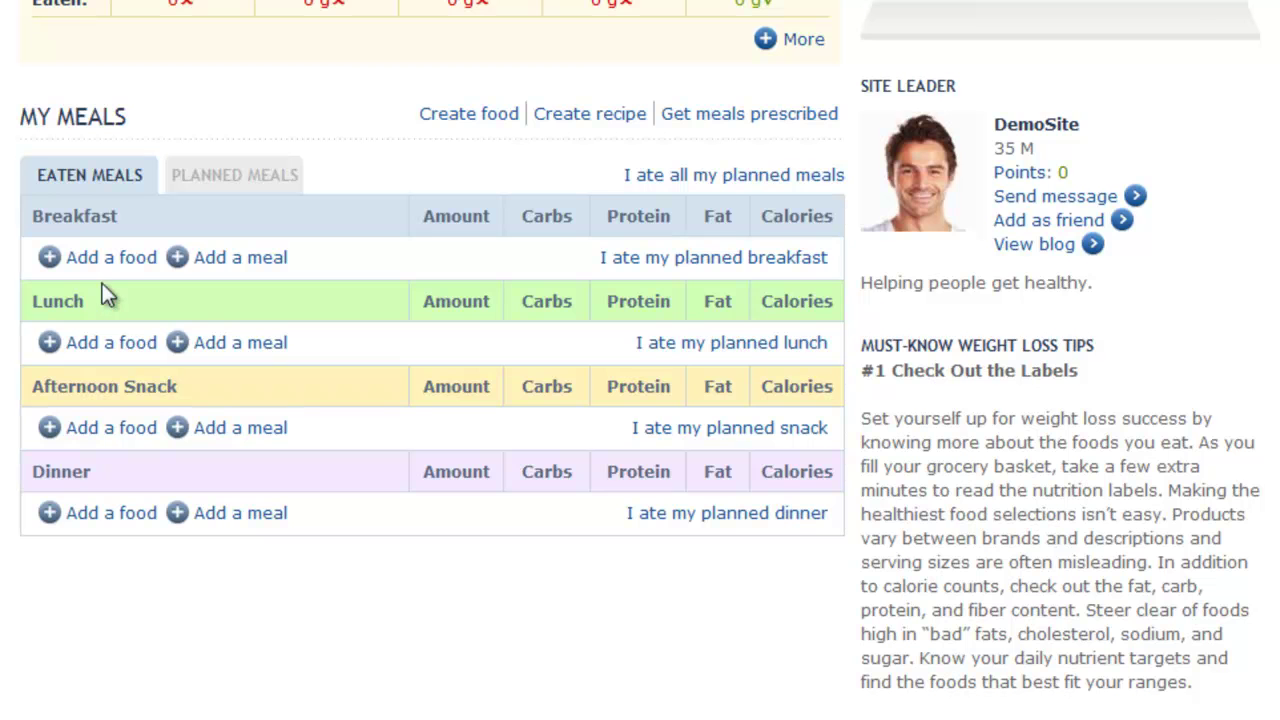
pyautogui.scroll(3, 102, 280)
pyautogui.click(107, 457)
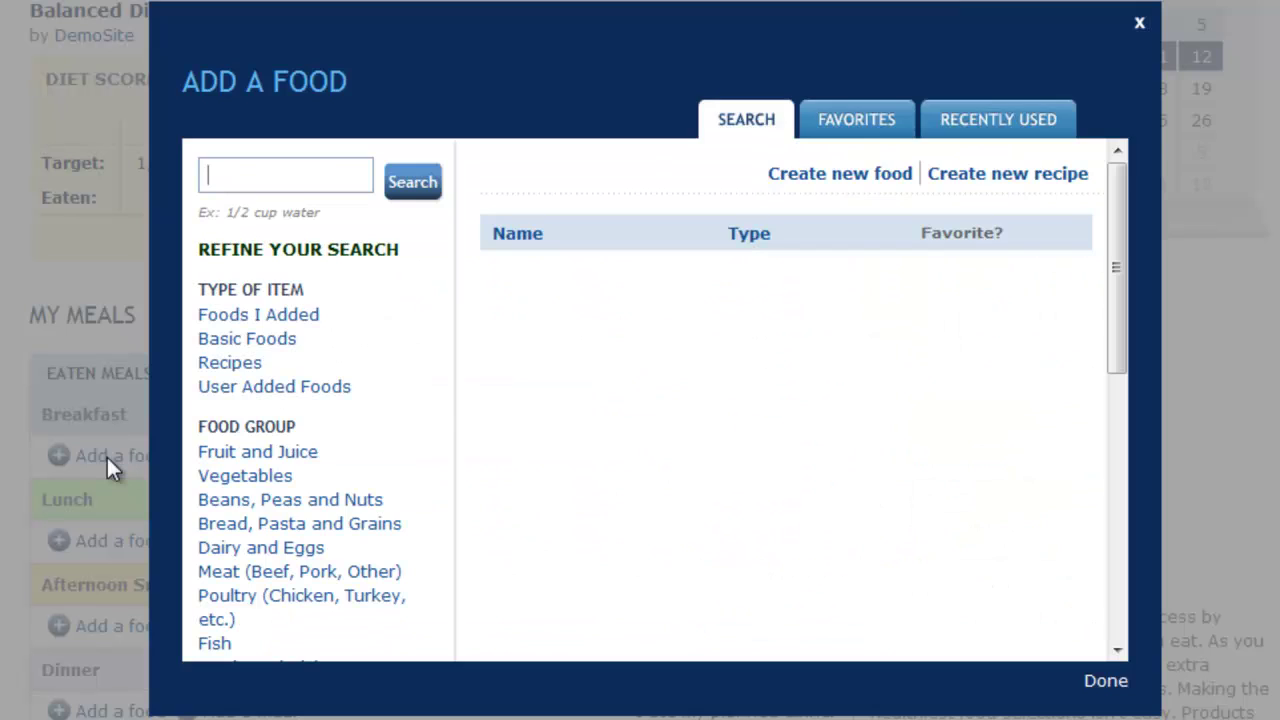
pyautogui.write('go lean cereal')
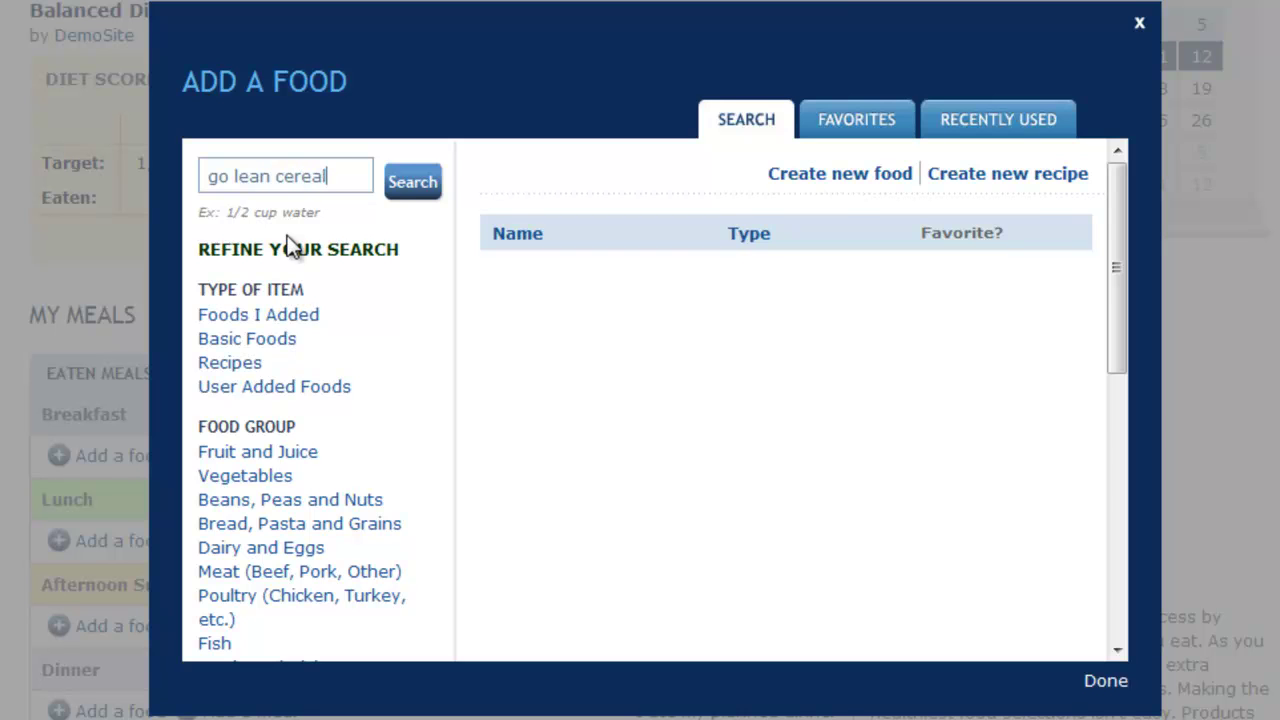
pyautogui.press('Return')
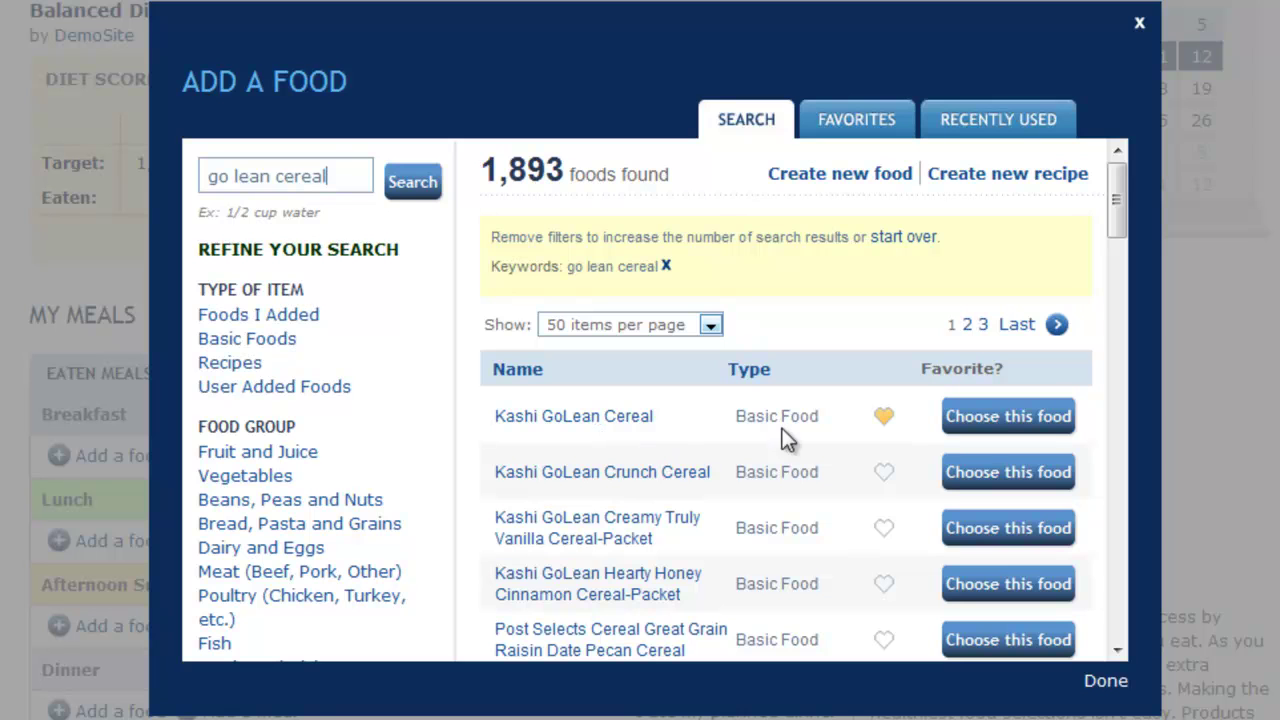
pyautogui.click(985, 427)
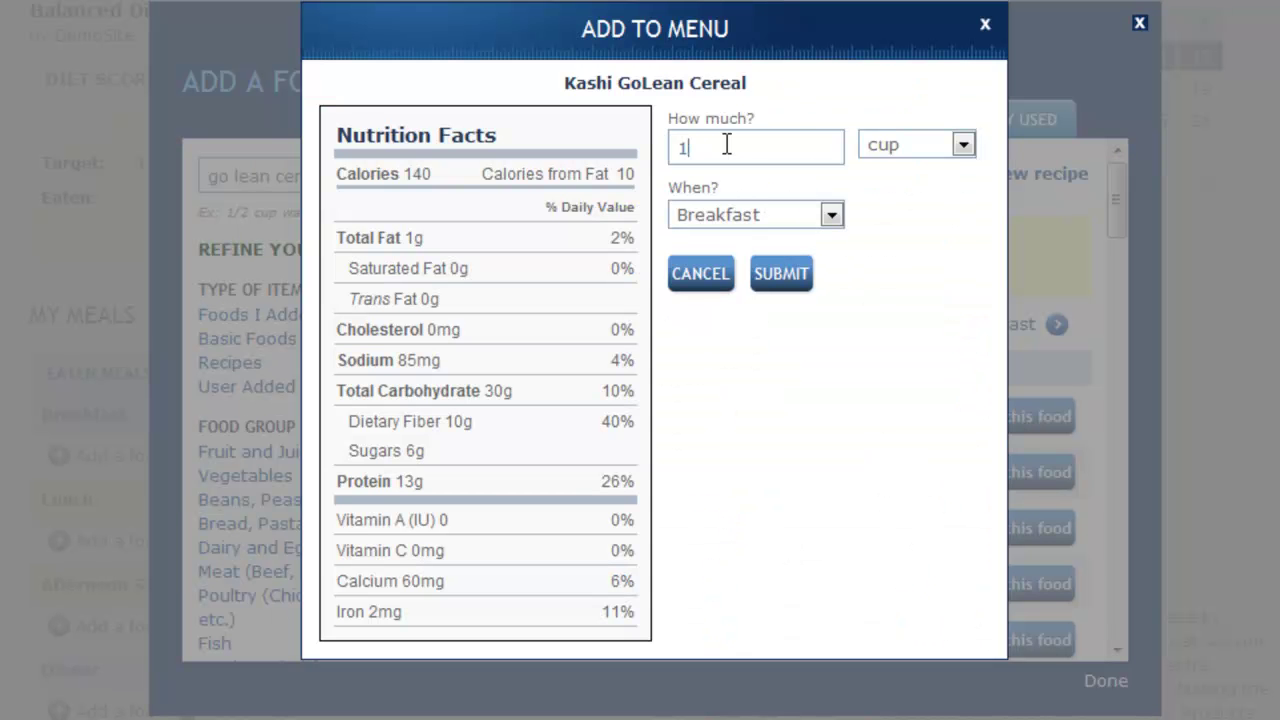
pyautogui.click(785, 277)
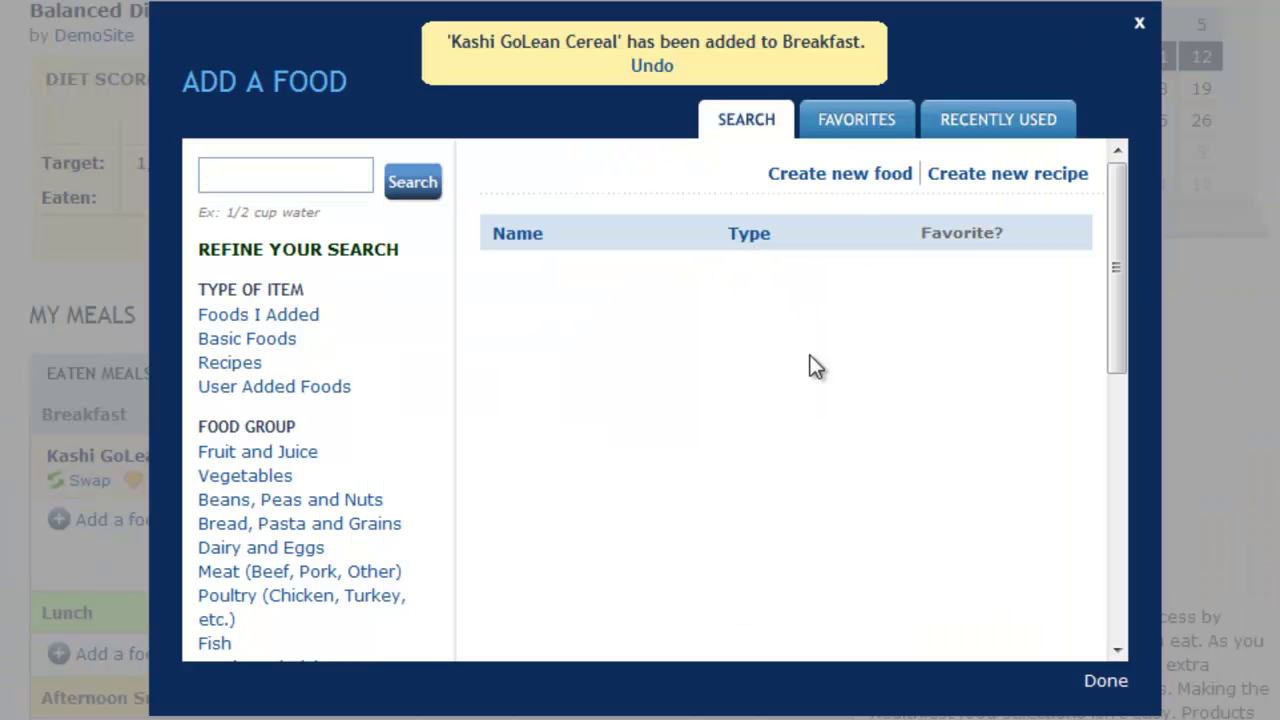
# Check the favorite and recently used foods, and finish adding foods
pyautogui.click(866, 130)
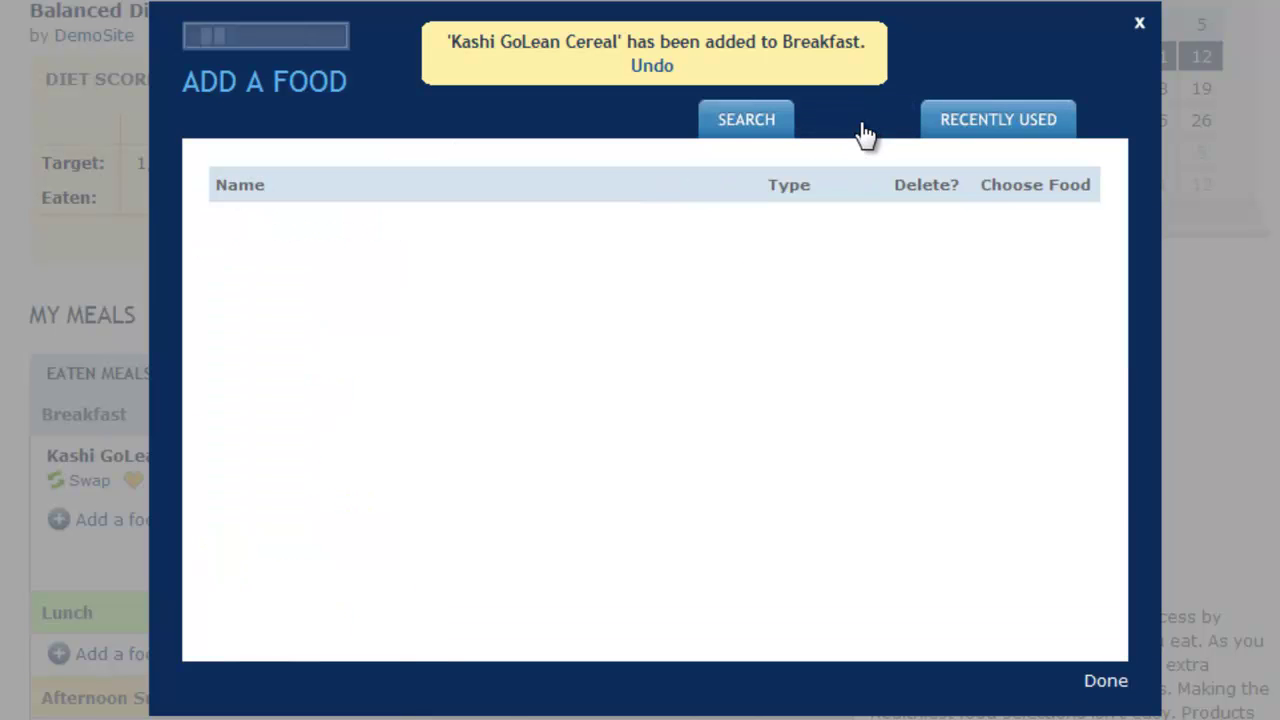
pyautogui.click(1000, 122)
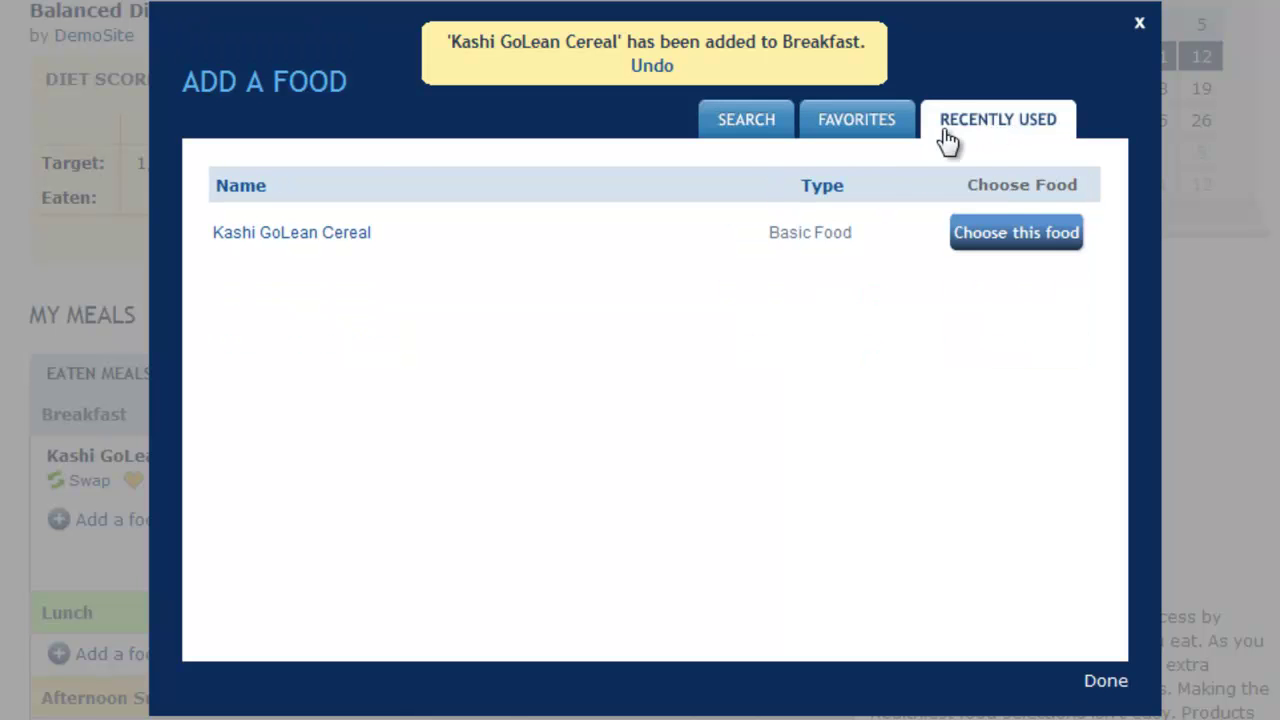
pyautogui.click(752, 124)
pyautogui.click(1106, 682)
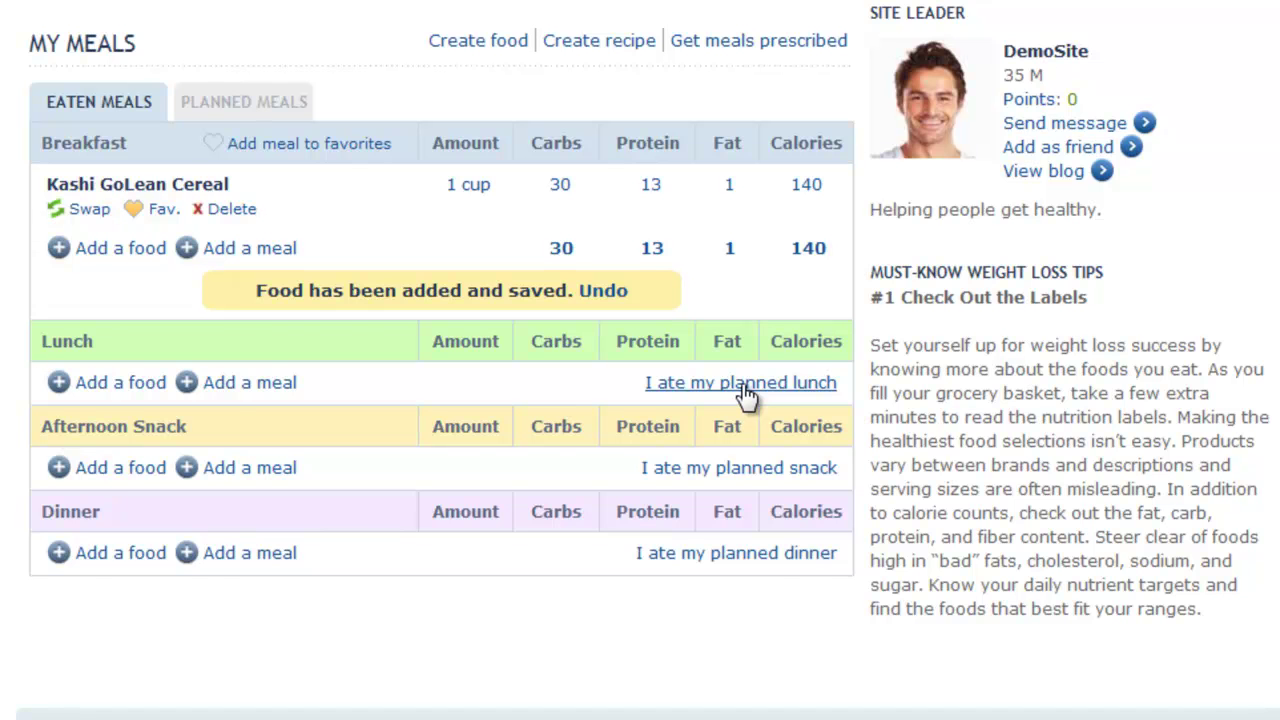
# Log the planned lunch, afternoon snack and dinner as eaten
pyautogui.click(745, 384)
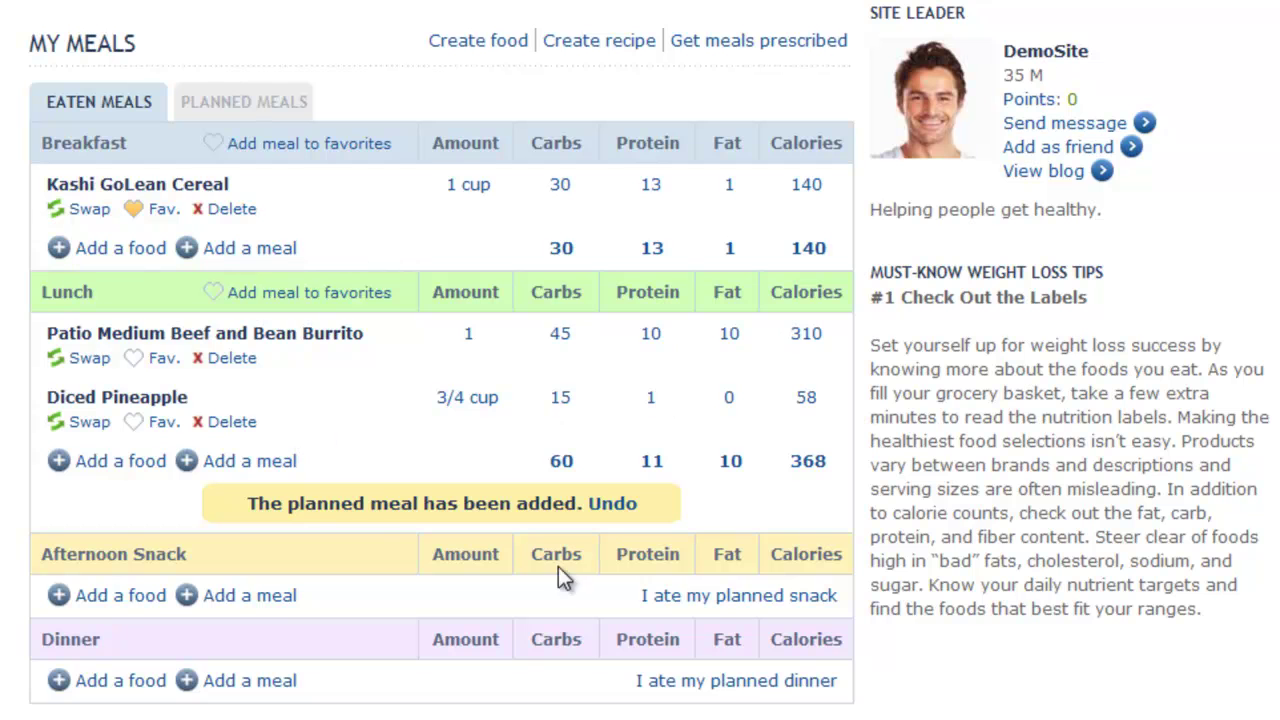
pyautogui.click(735, 602)
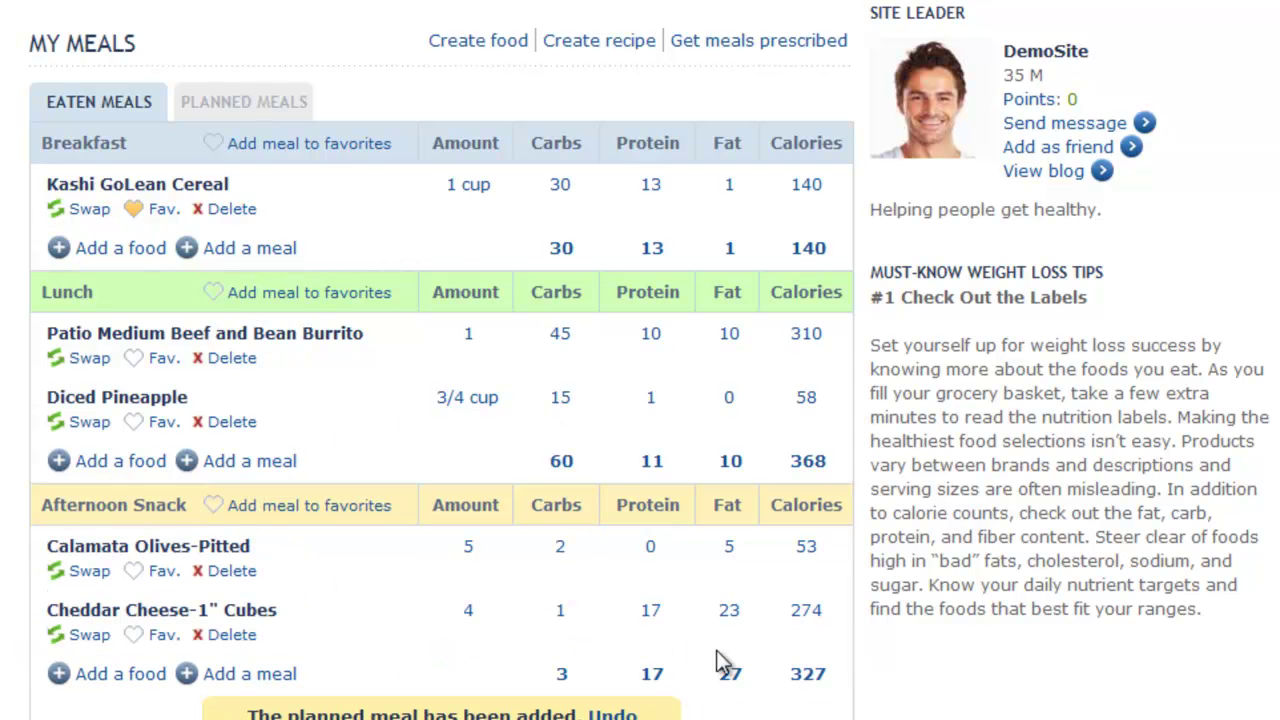
pyautogui.scroll(-2, 714, 640)
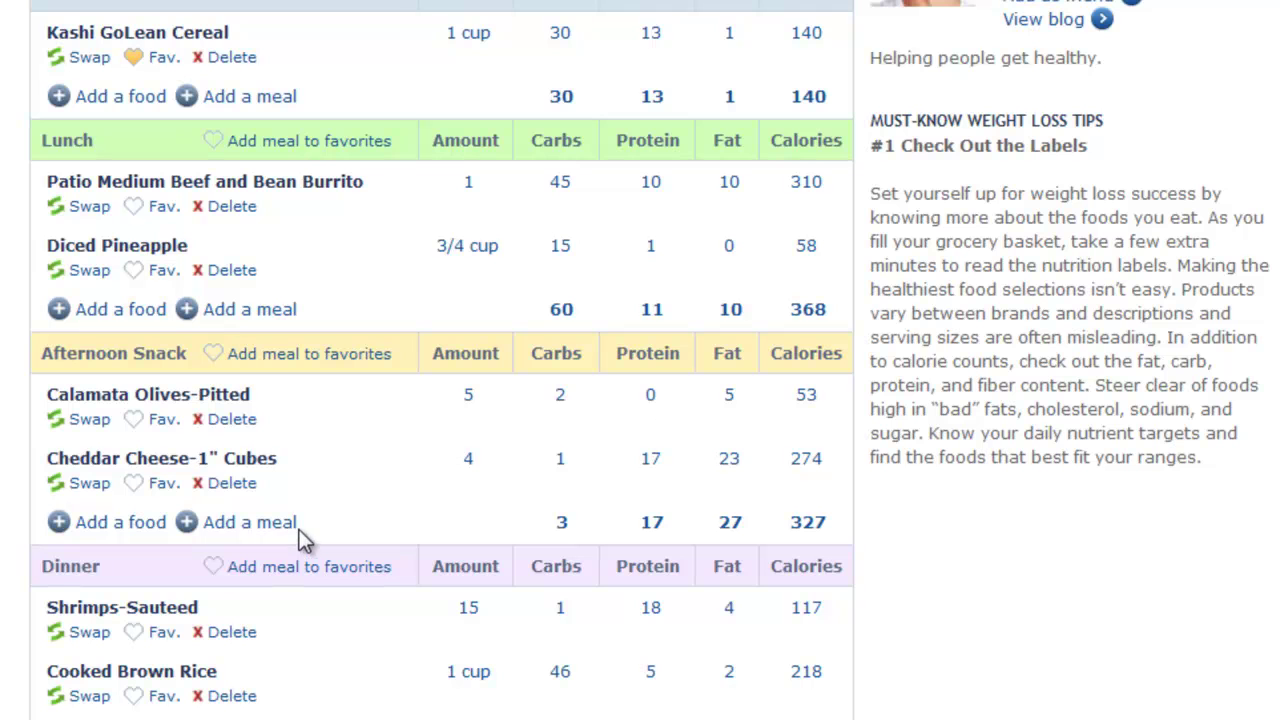
# Delete Cheddar Cheese-1" Cubes from the eaten afternoon snack and check the diet score card
pyautogui.click(232, 485)
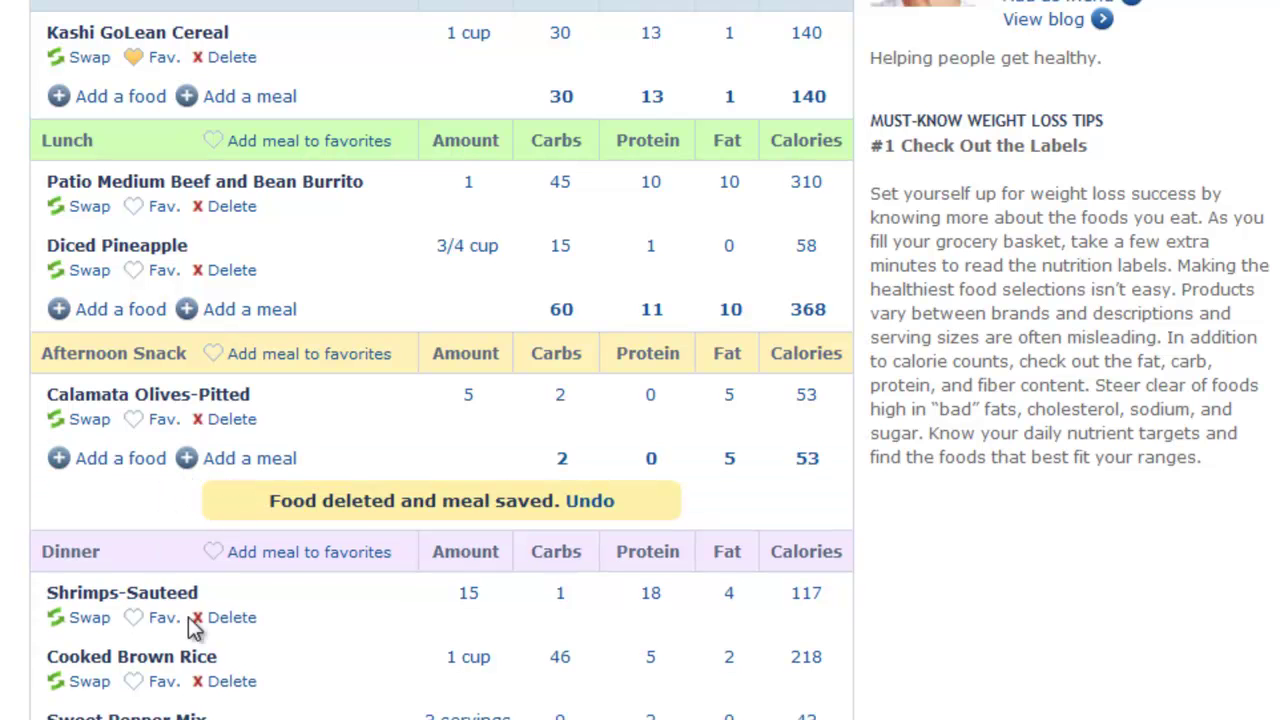
pyautogui.scroll(5, 303, 588)
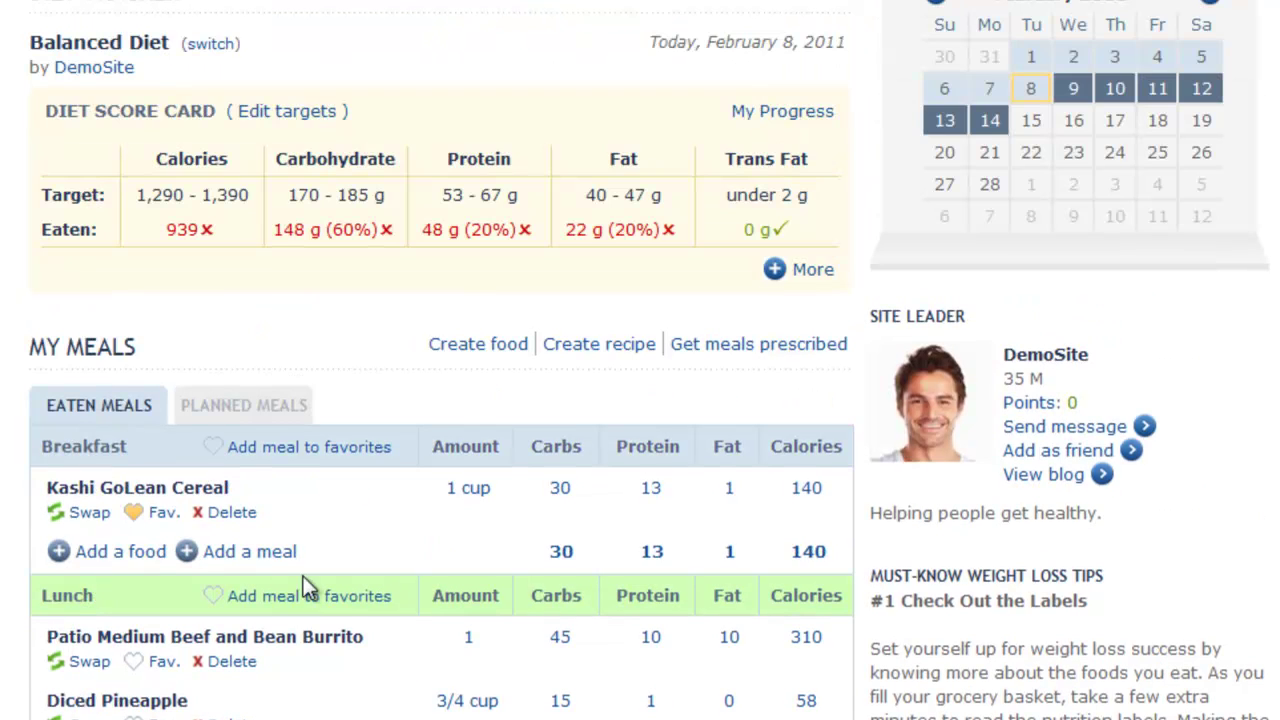
# Switch from the Balanced Diet by reopening the diet setup and selecting No plan
pyautogui.scroll(1, 210, 57)
pyautogui.click(209, 106)
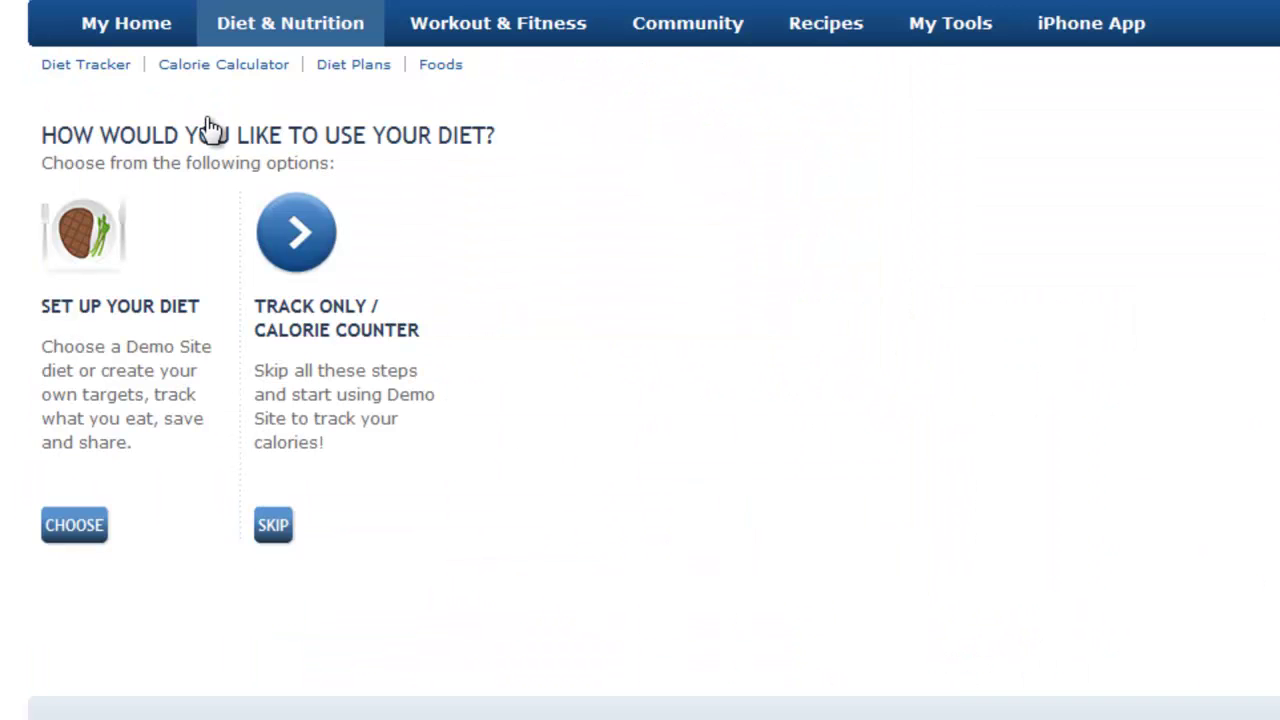
pyautogui.click(96, 250)
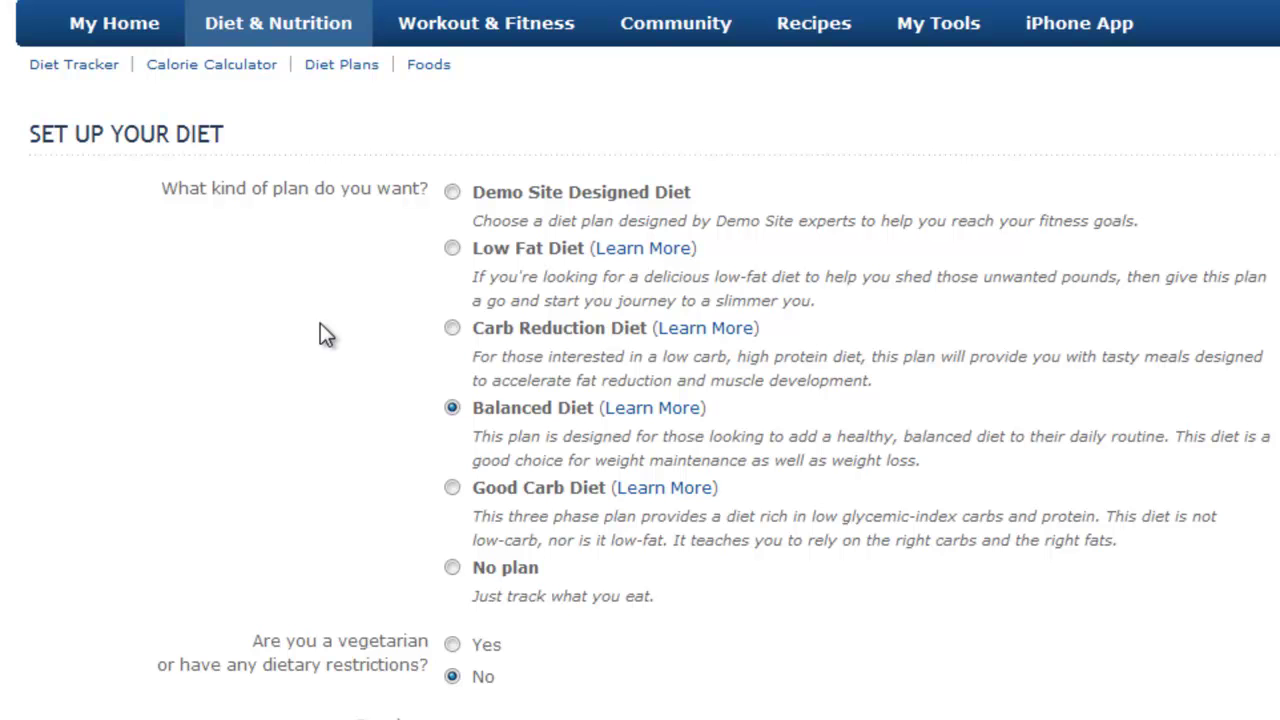
pyautogui.scroll(-2, 267, 307)
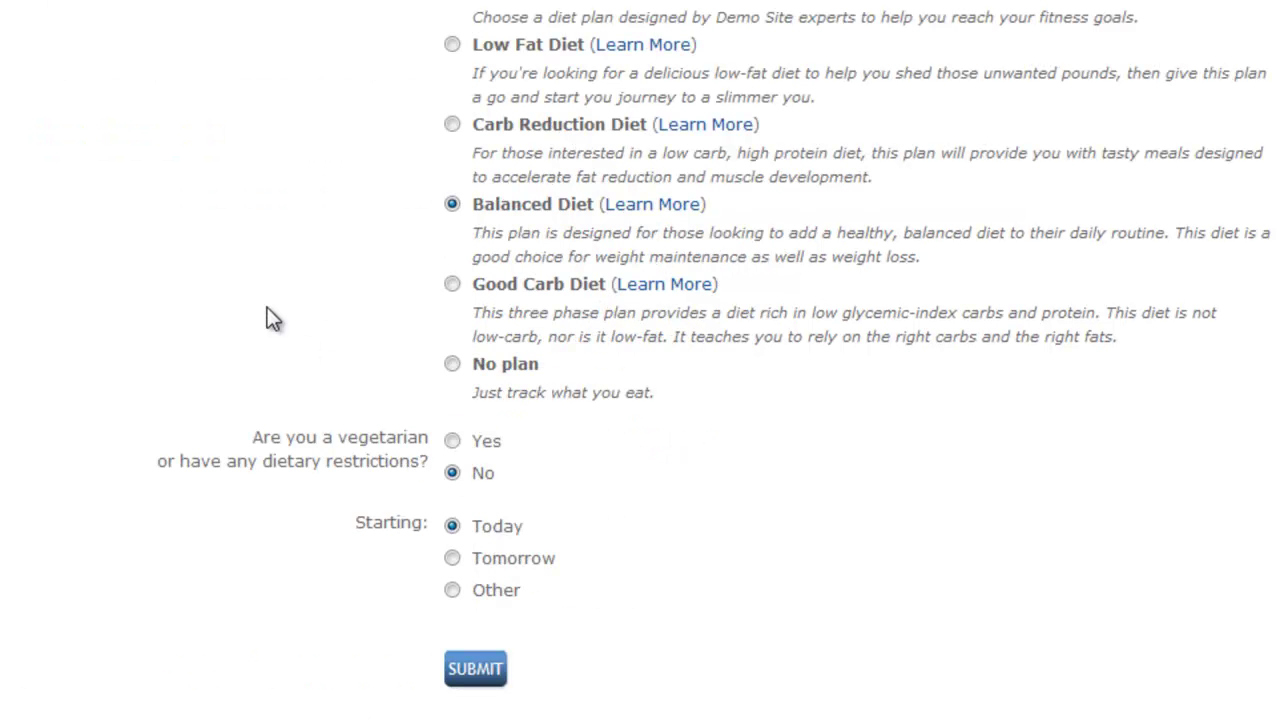
pyautogui.click(451, 366)
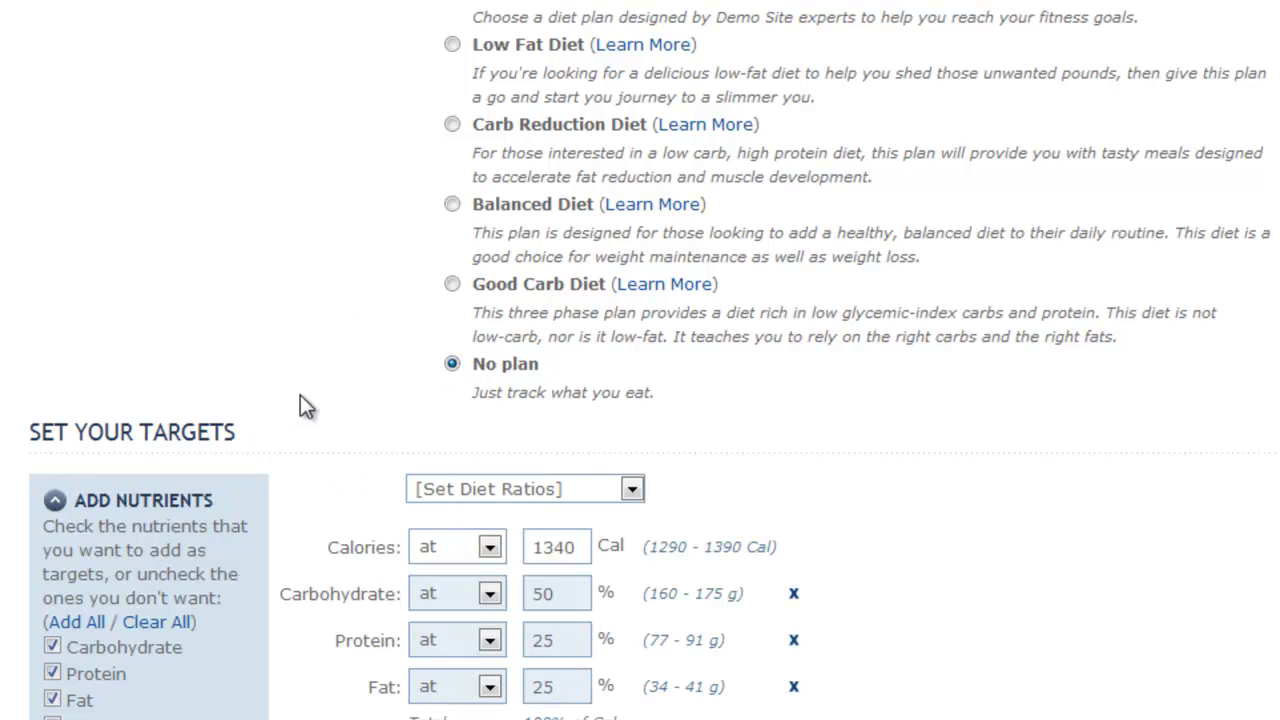
# Apply the Balanced II (55:25:20) diet ratio to the nutrient targets
pyautogui.scroll(-3, 420, 430)
pyautogui.click(630, 186)
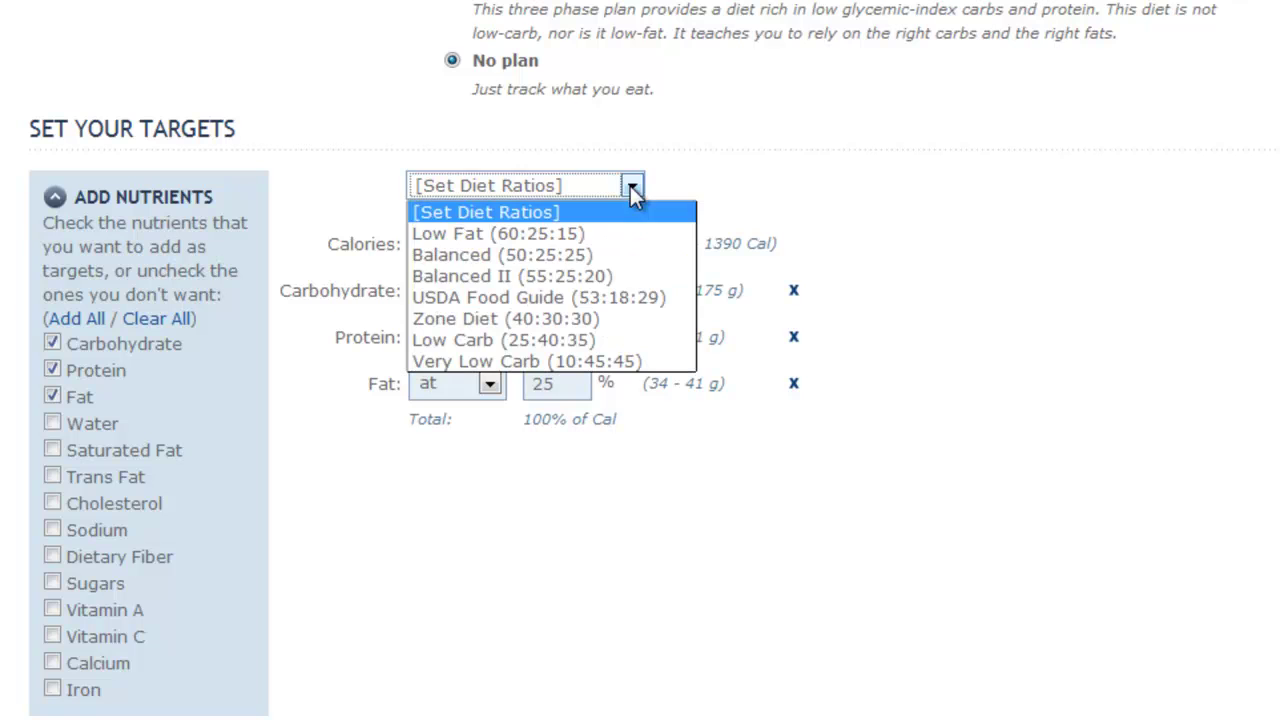
pyautogui.click(533, 285)
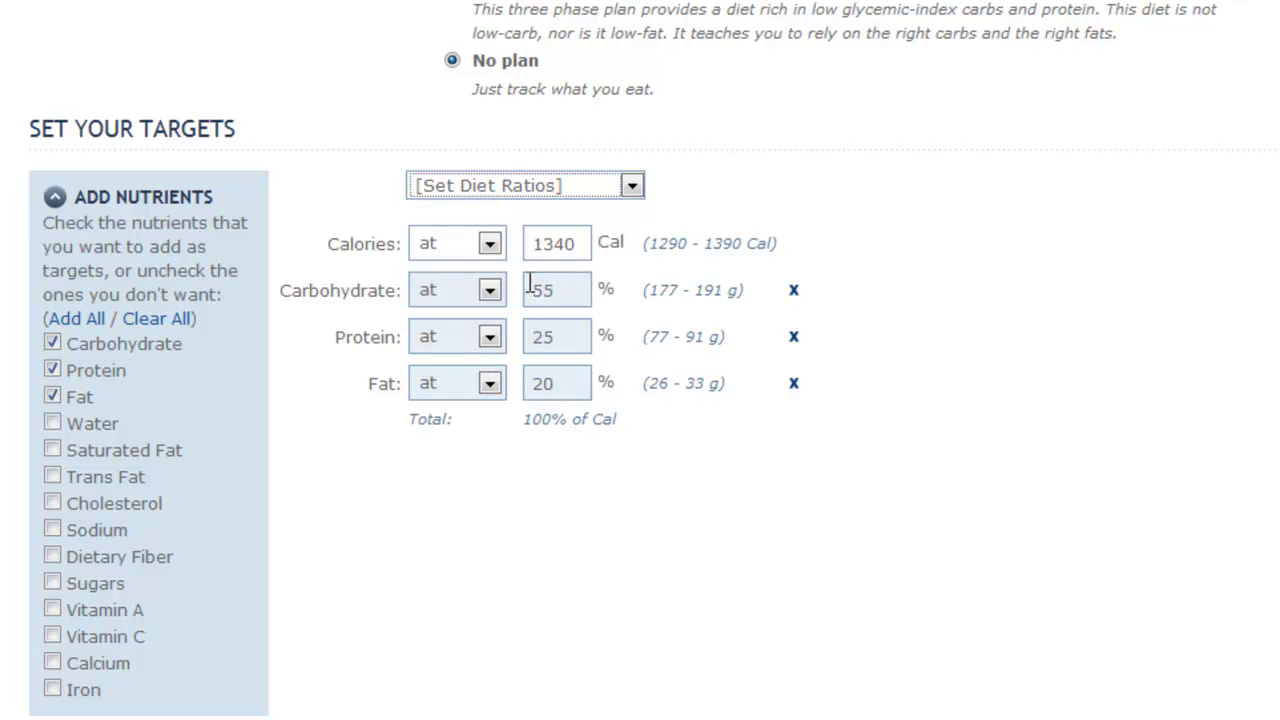
# Adjust the diet targets to 51% carbohydrate and 24% fat
pyautogui.doubleClick(557, 291)
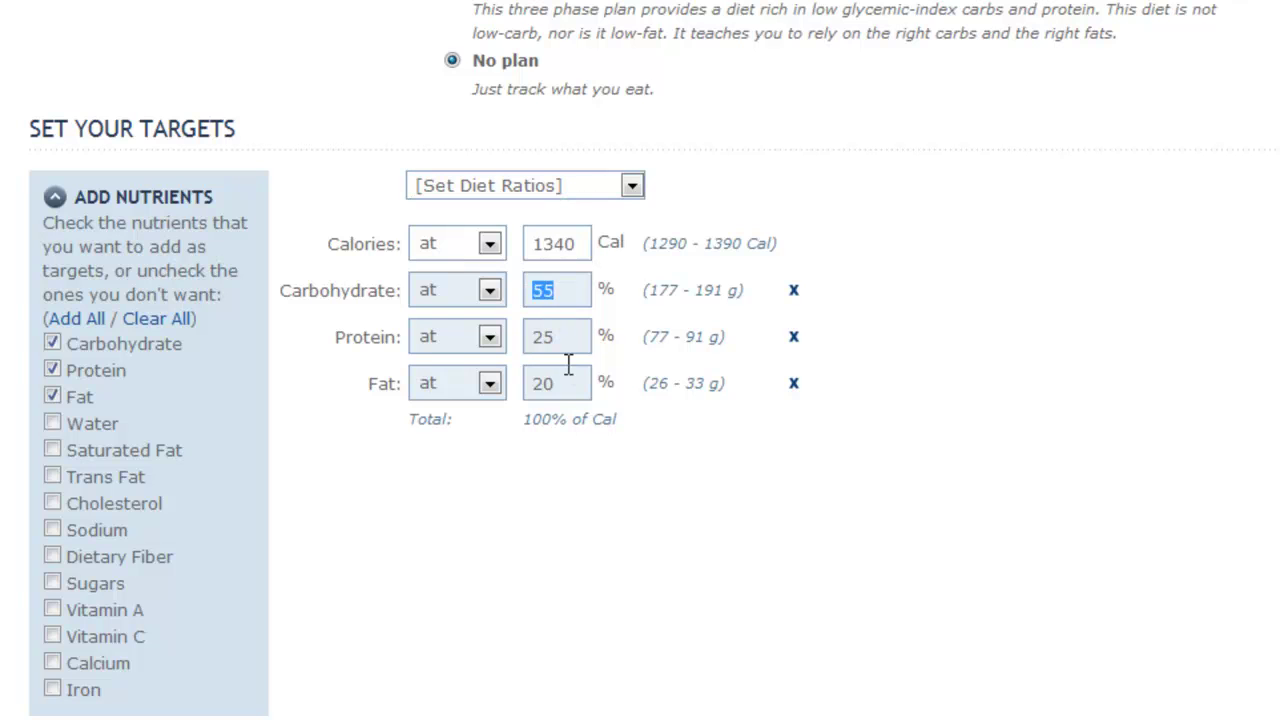
pyautogui.write('51')
pyautogui.moveTo(559, 384); pyautogui.dragTo(528, 384)
pyautogui.write('24')
pyautogui.click(510, 520)
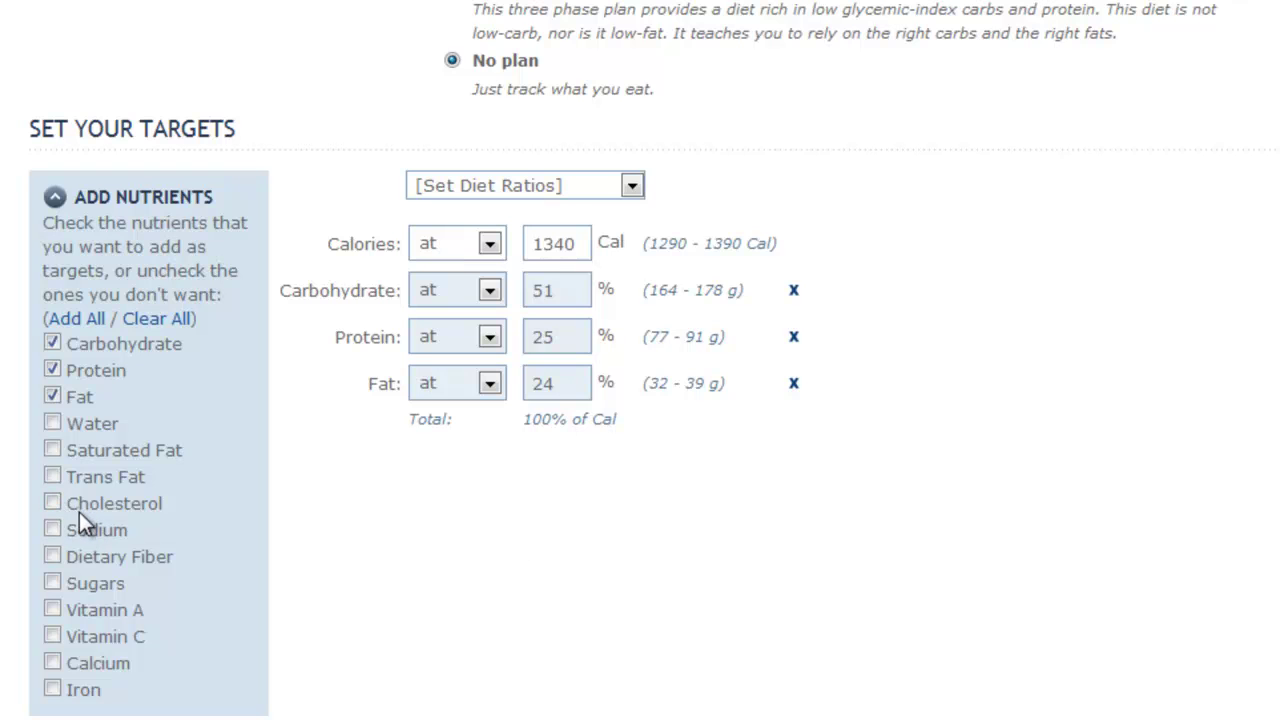
# Add Trans Fat, Cholesterol and Dietary Fiber targets, with cholesterol under 290 mg and dietary fiber over 20 g, and submit the diet setup
pyautogui.scroll(-3, 48, 506)
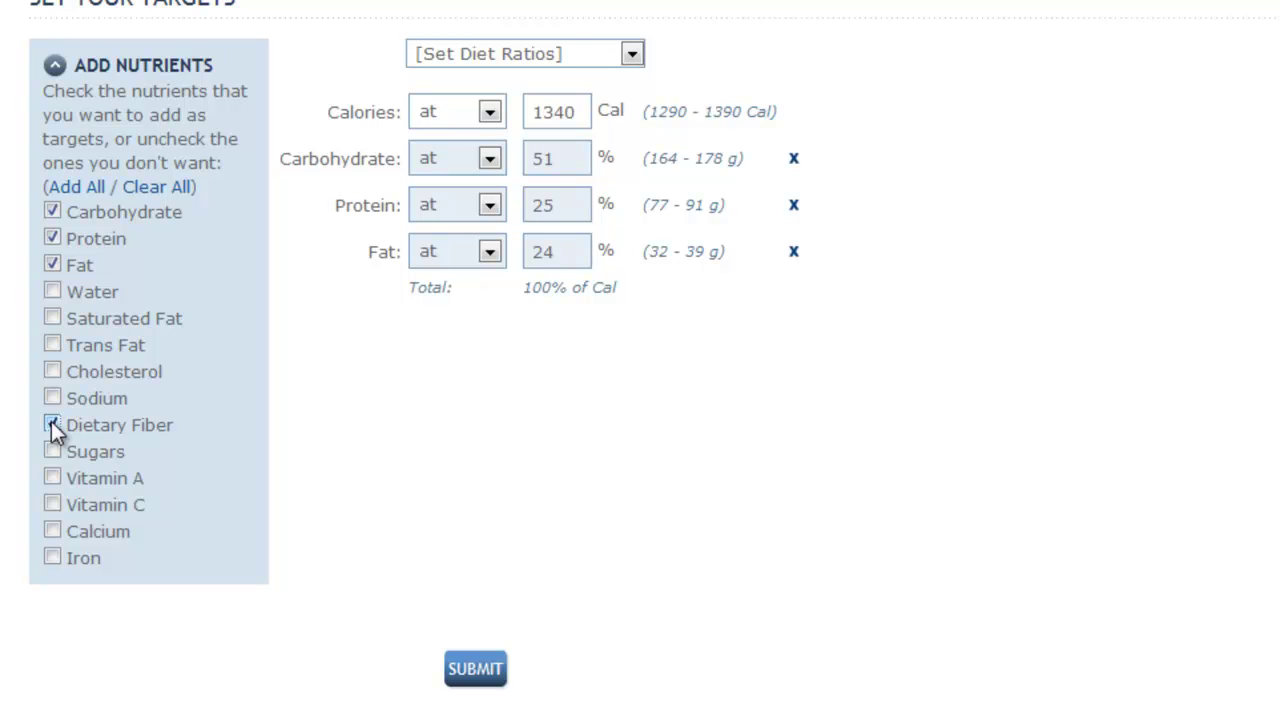
pyautogui.click(52, 368)
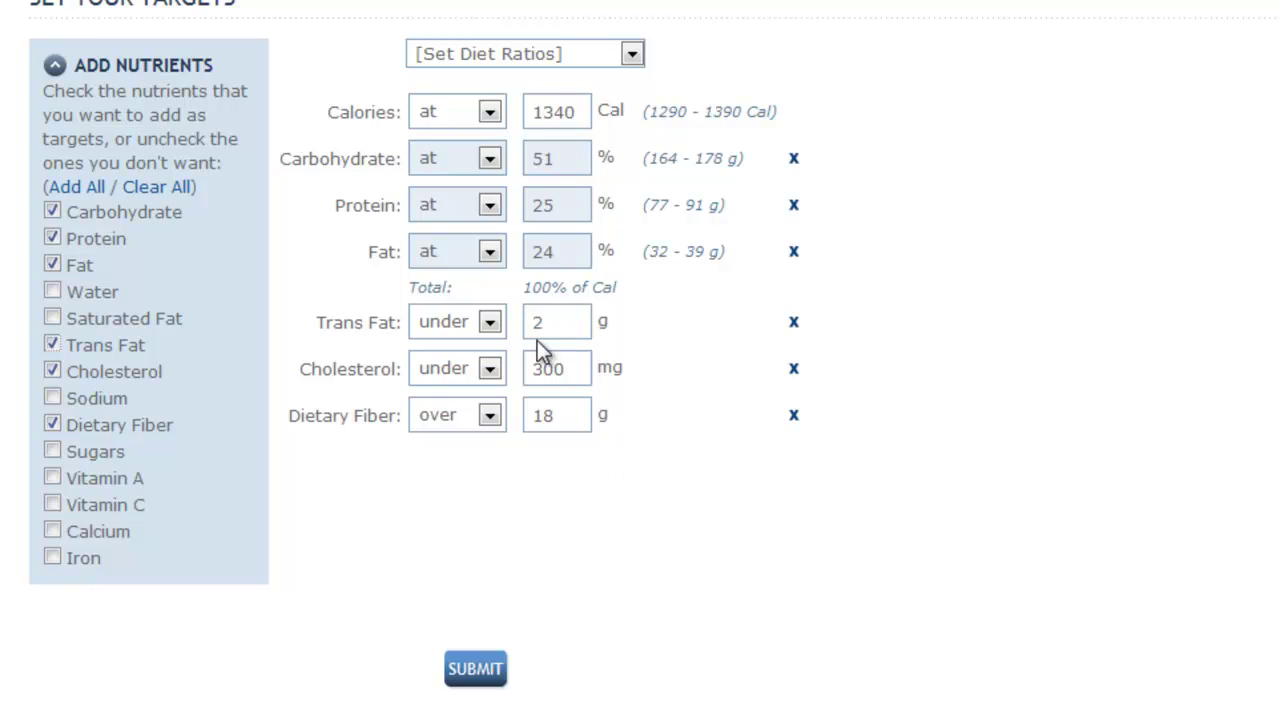
pyautogui.moveTo(572, 368); pyautogui.dragTo(522, 370)
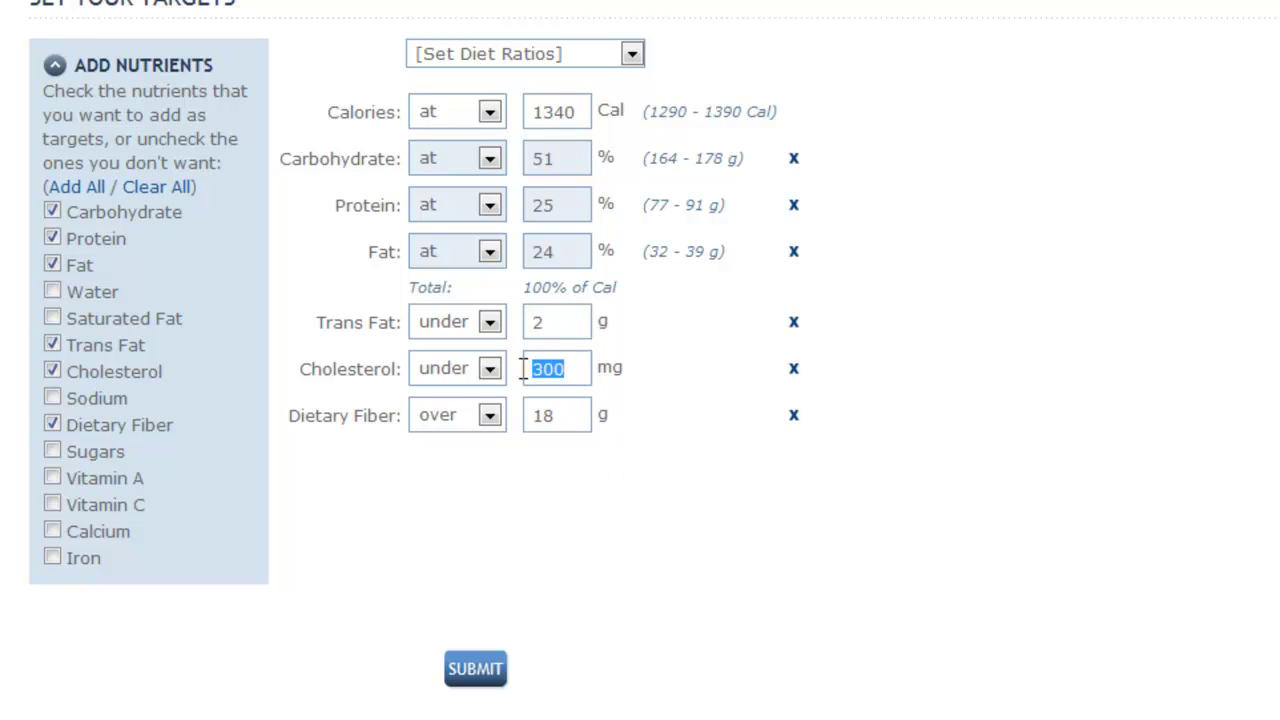
pyautogui.write('290')
pyautogui.moveTo(564, 415); pyautogui.dragTo(535, 415)
pyautogui.click(537, 417)
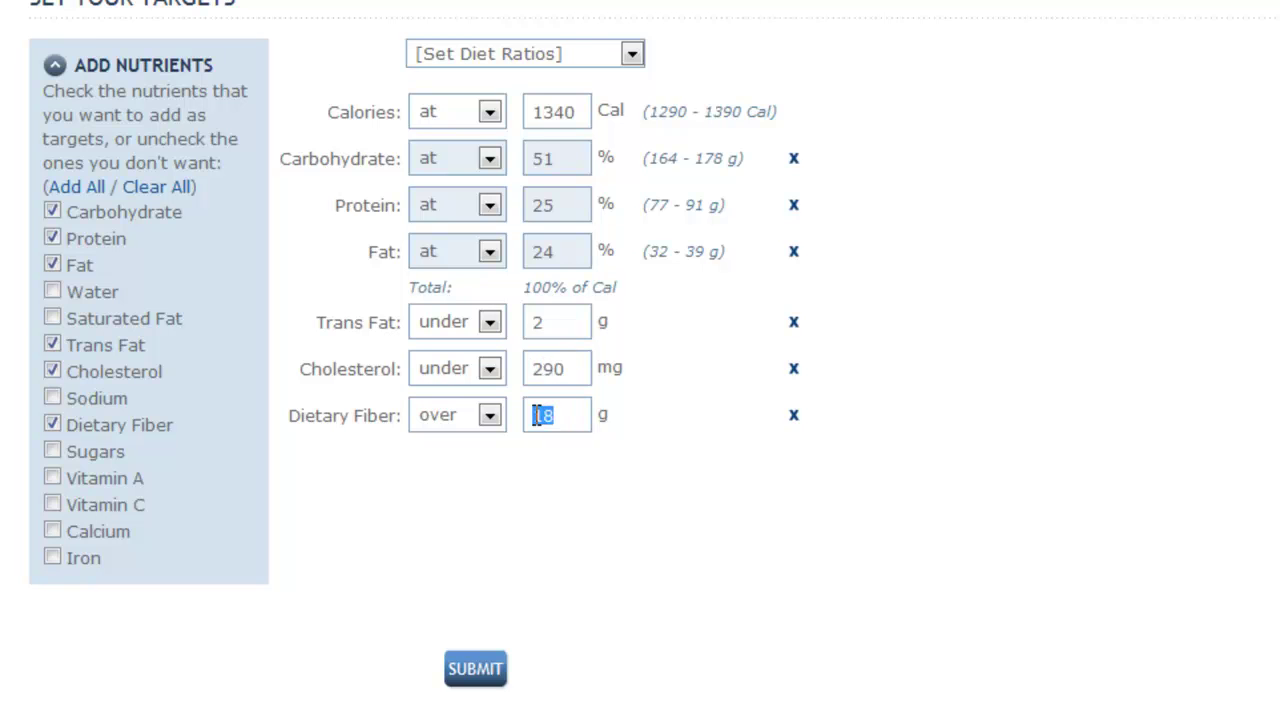
pyautogui.write('20')
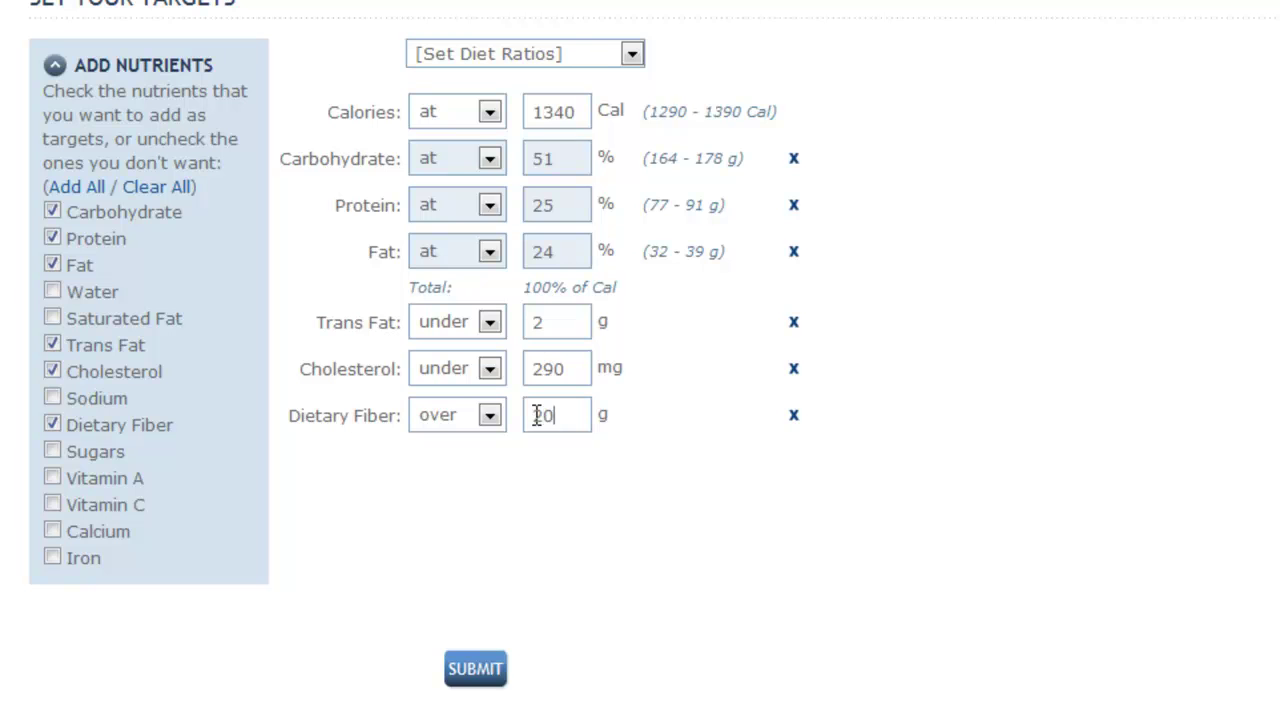
pyautogui.click(482, 674)
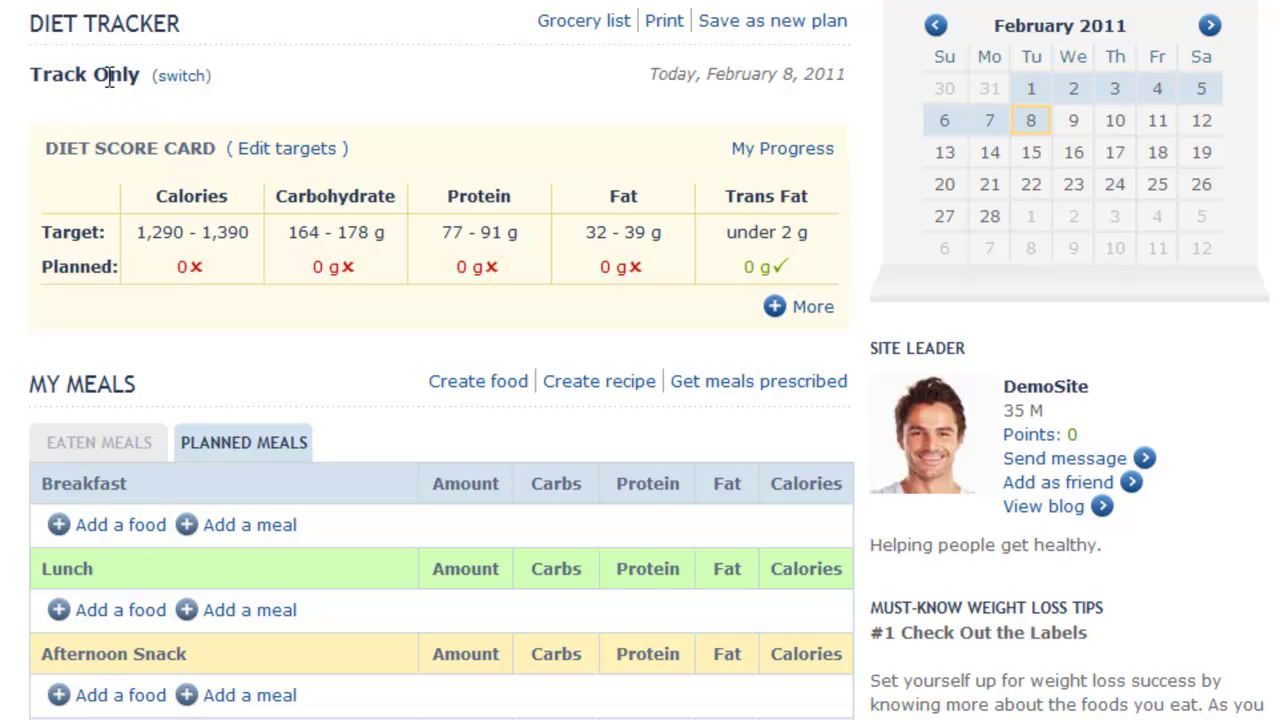
# Expand the diet score card and check all nutrient targets and the planned meals section
pyautogui.click(811, 308)
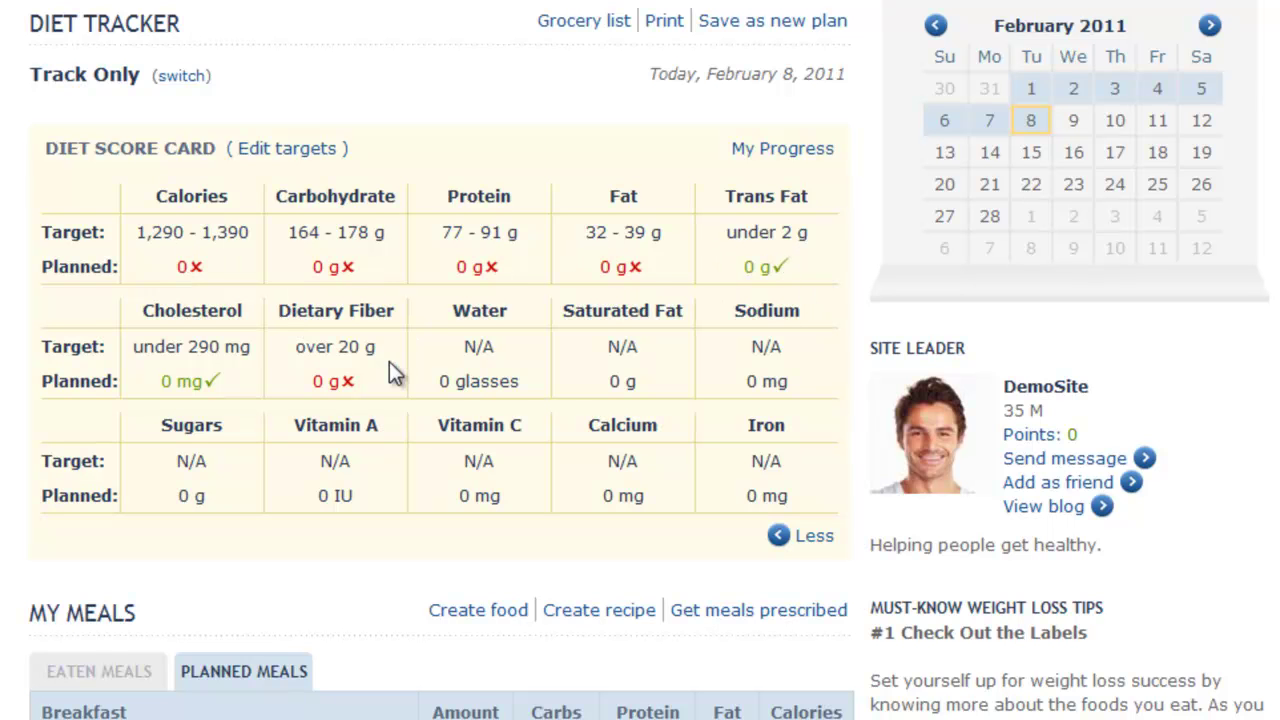
pyautogui.scroll(-3, 385, 368)
pyautogui.scroll(2, 375, 391)
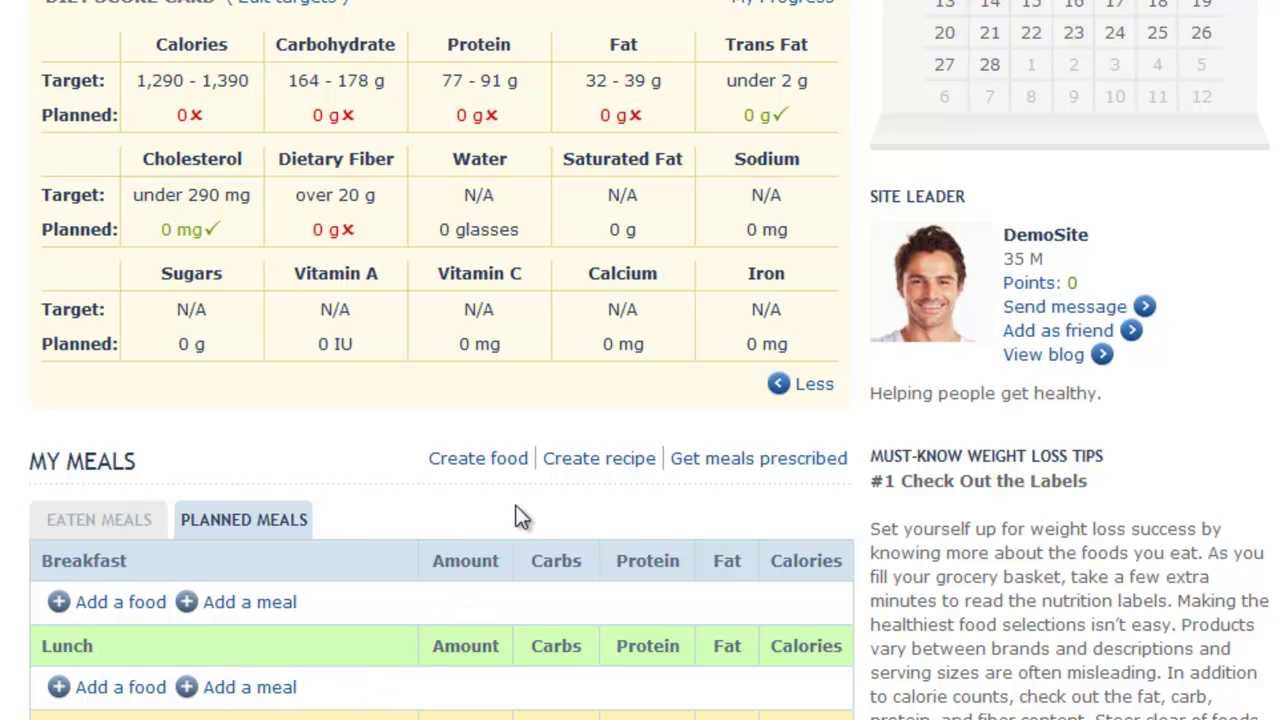
# Generate a week of prescribed meals and review today's planned meals against the targets
pyautogui.click(737, 461)
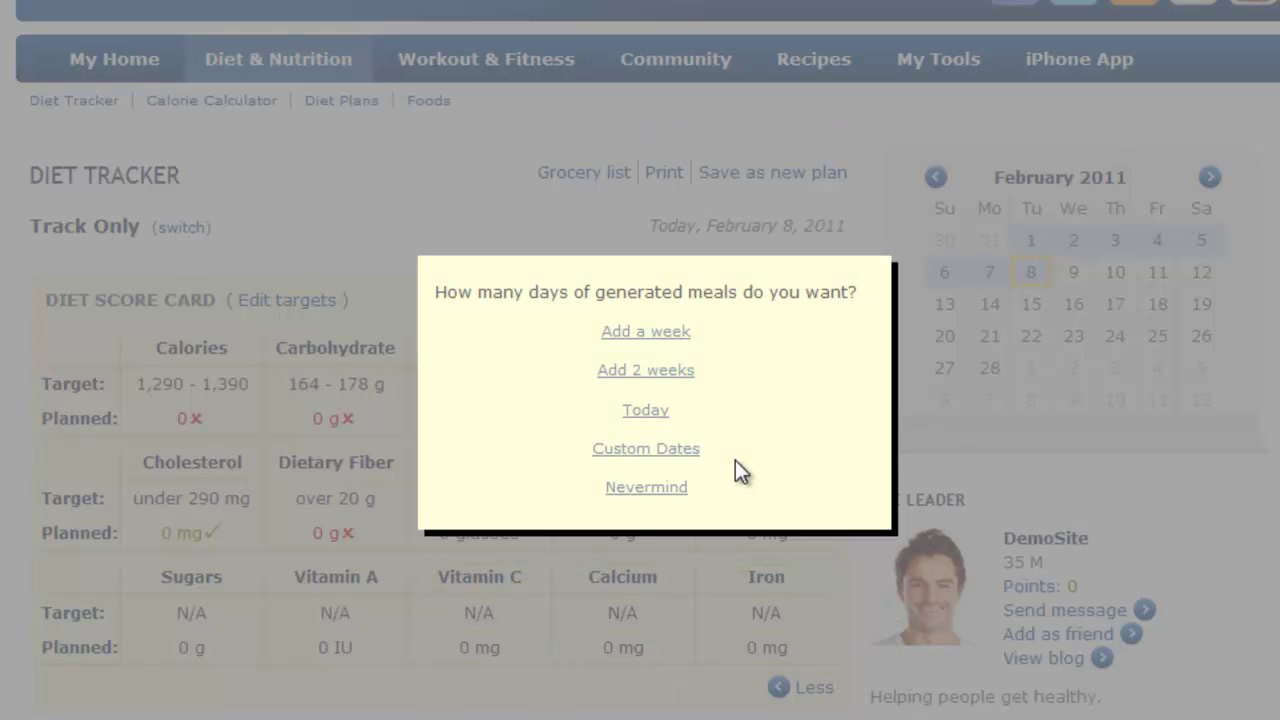
pyautogui.click(645, 331)
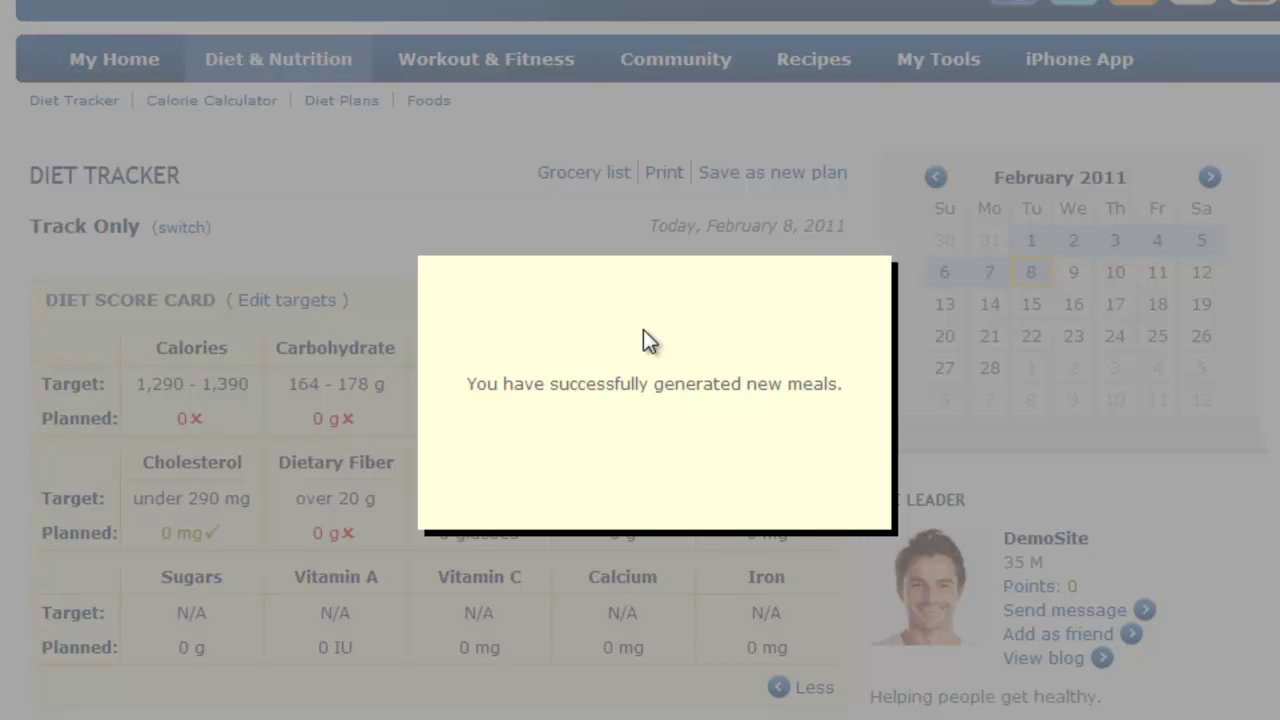
pyautogui.scroll(-5, 312, 494)
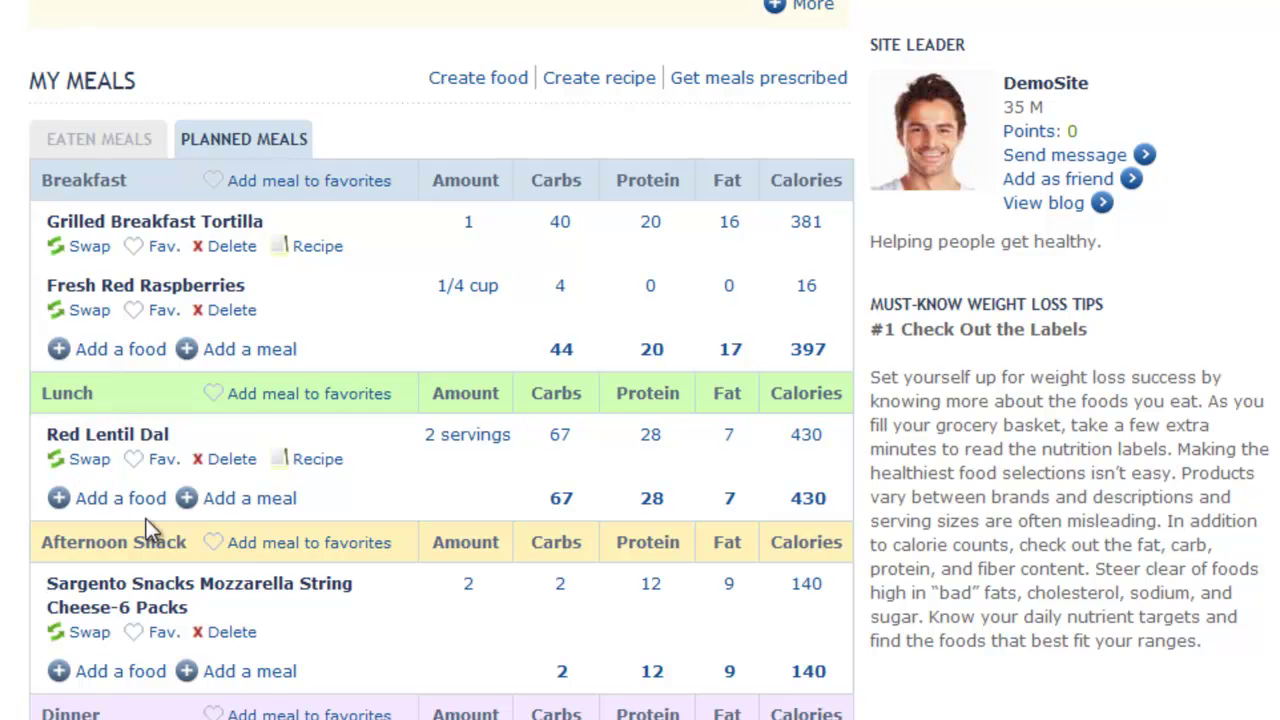
pyautogui.scroll(3, 267, 644)
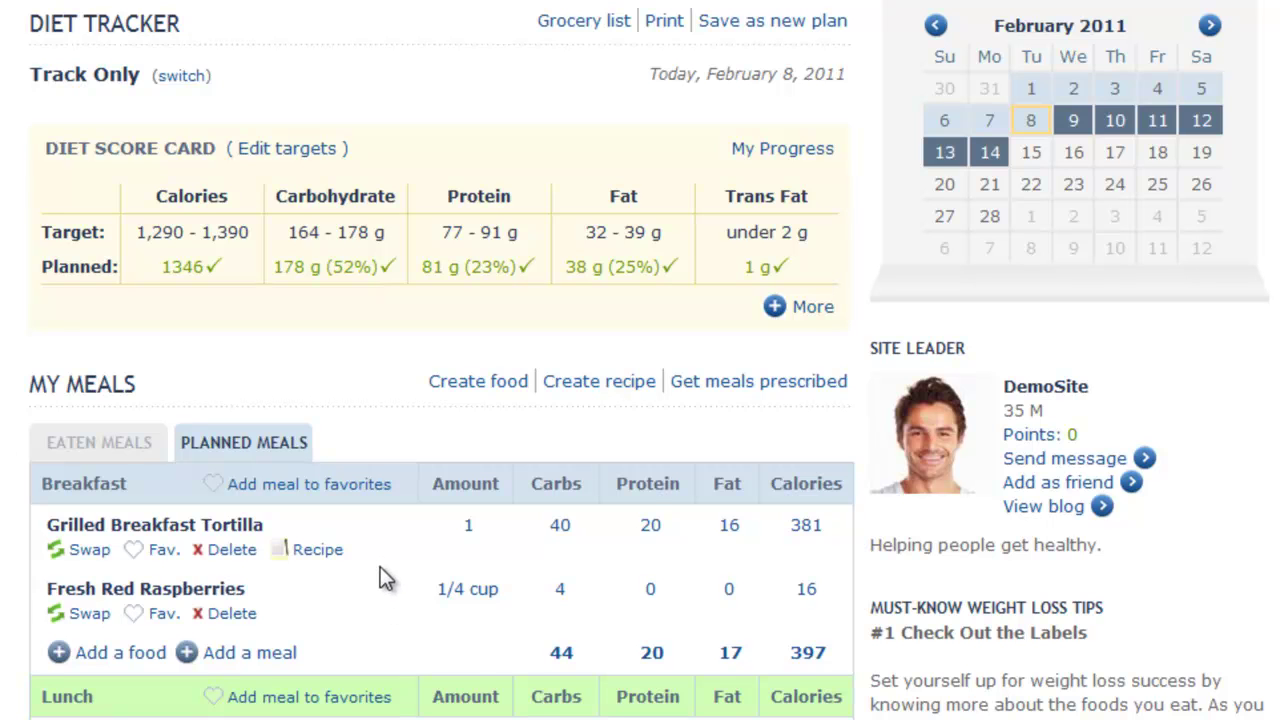
# Start saving a new diet plan from what was planned between 02/08/2011 and 02/14/2011
pyautogui.click(750, 26)
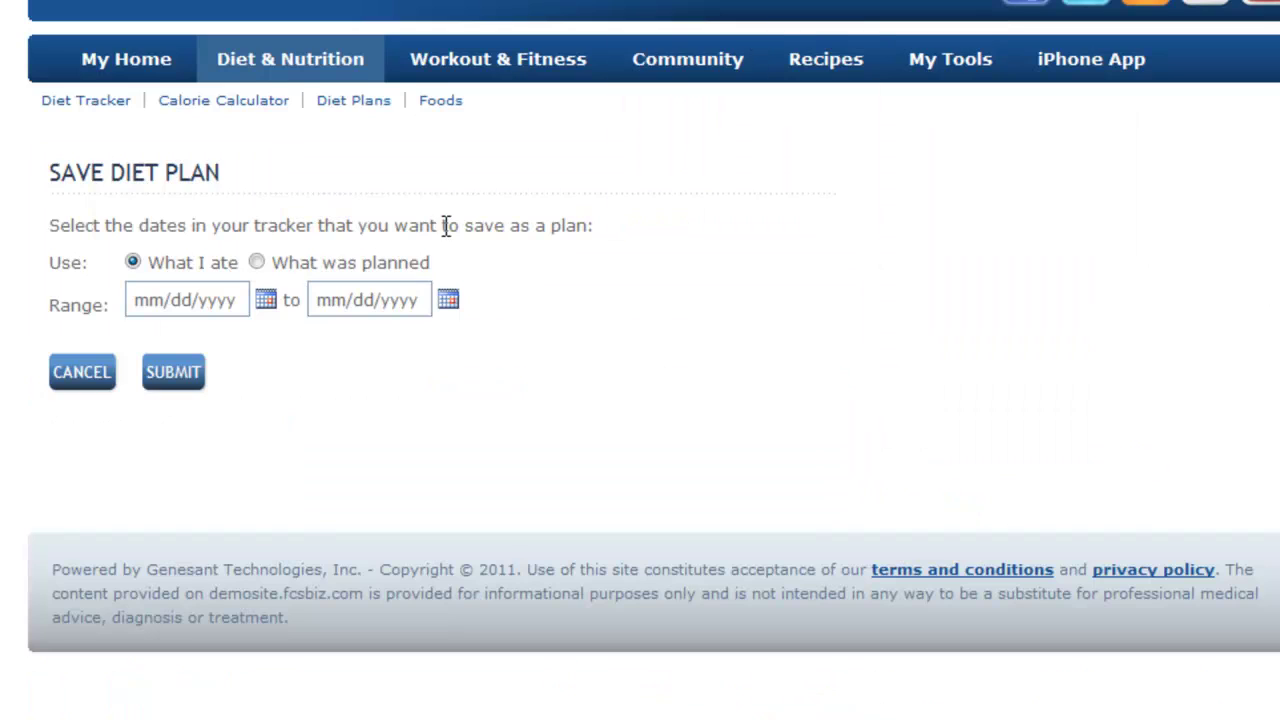
pyautogui.click(257, 263)
pyautogui.click(265, 303)
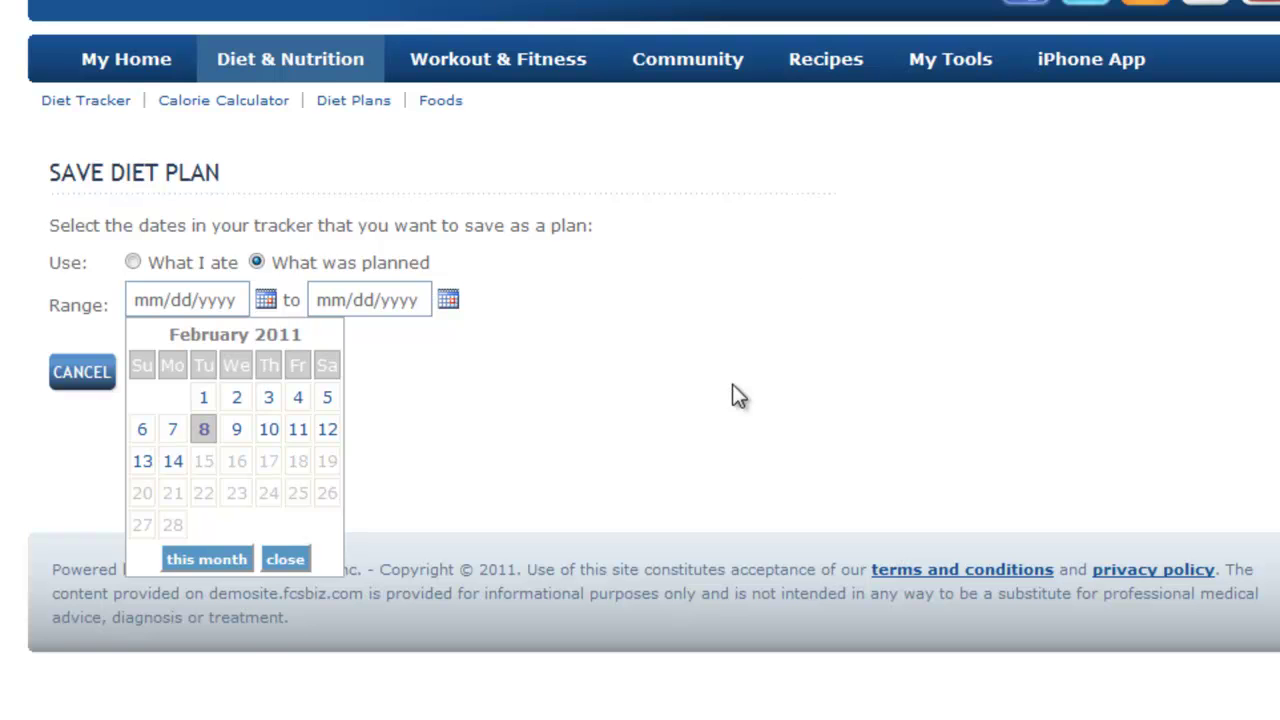
pyautogui.click(204, 430)
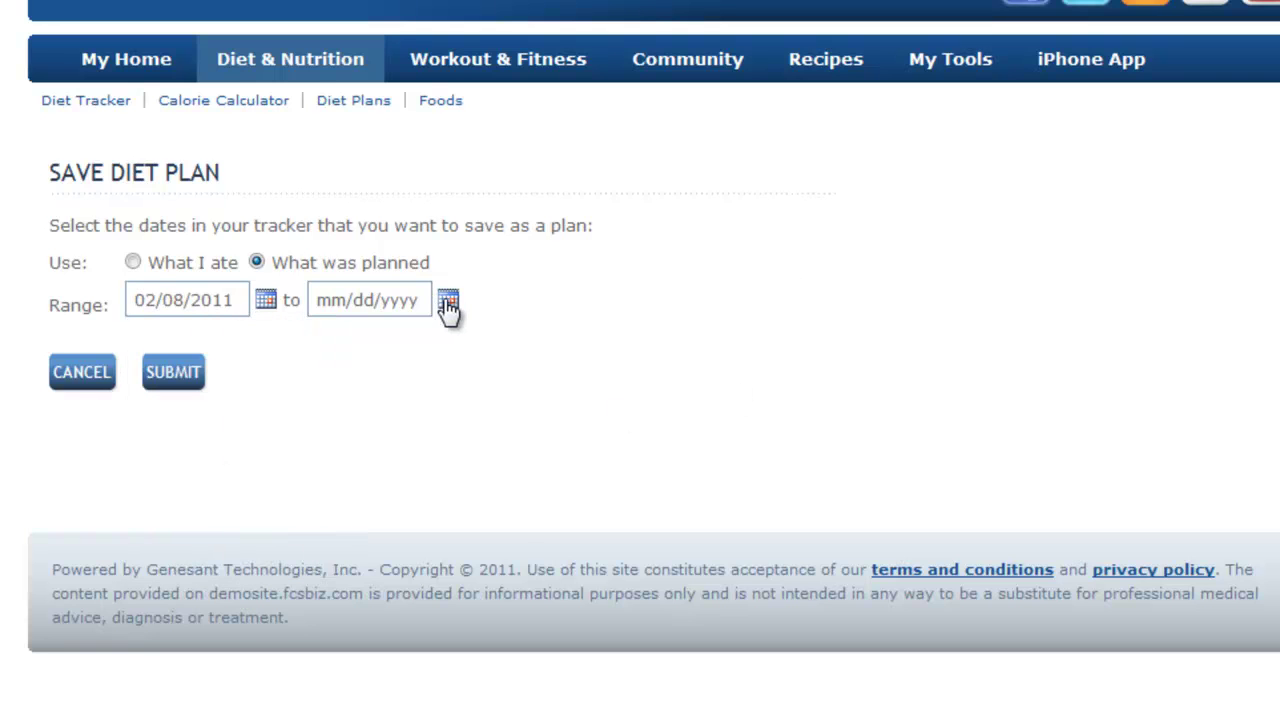
pyautogui.click(448, 302)
pyautogui.click(355, 462)
pyautogui.click(173, 372)
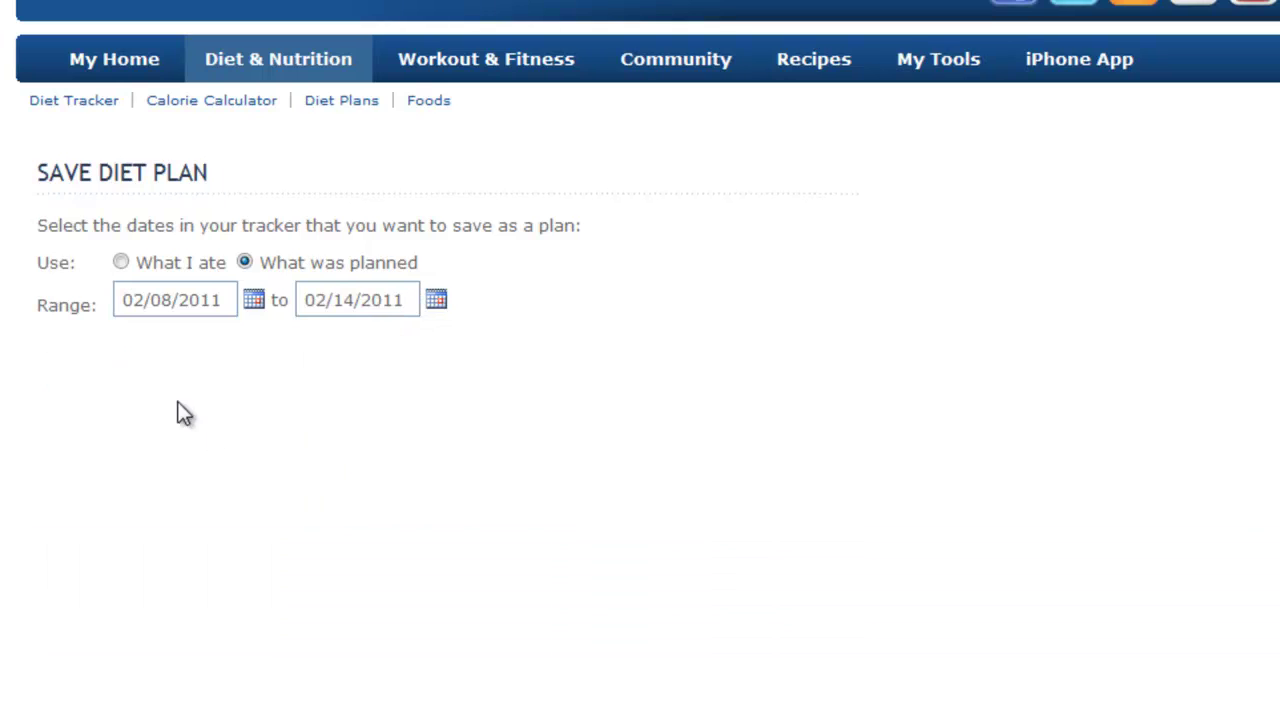
# Review the plan's daily meals and save it as Test Diet with the description Test
pyautogui.scroll(-3, 574, 560)
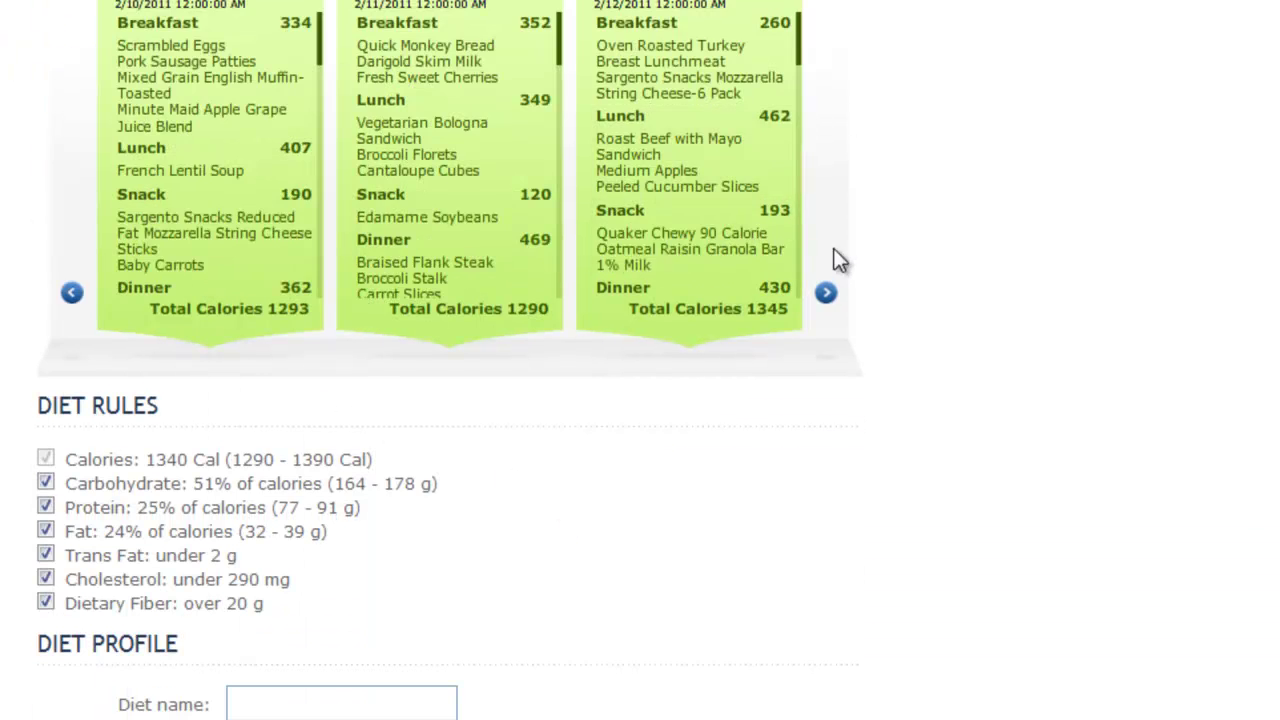
pyautogui.click(826, 294)
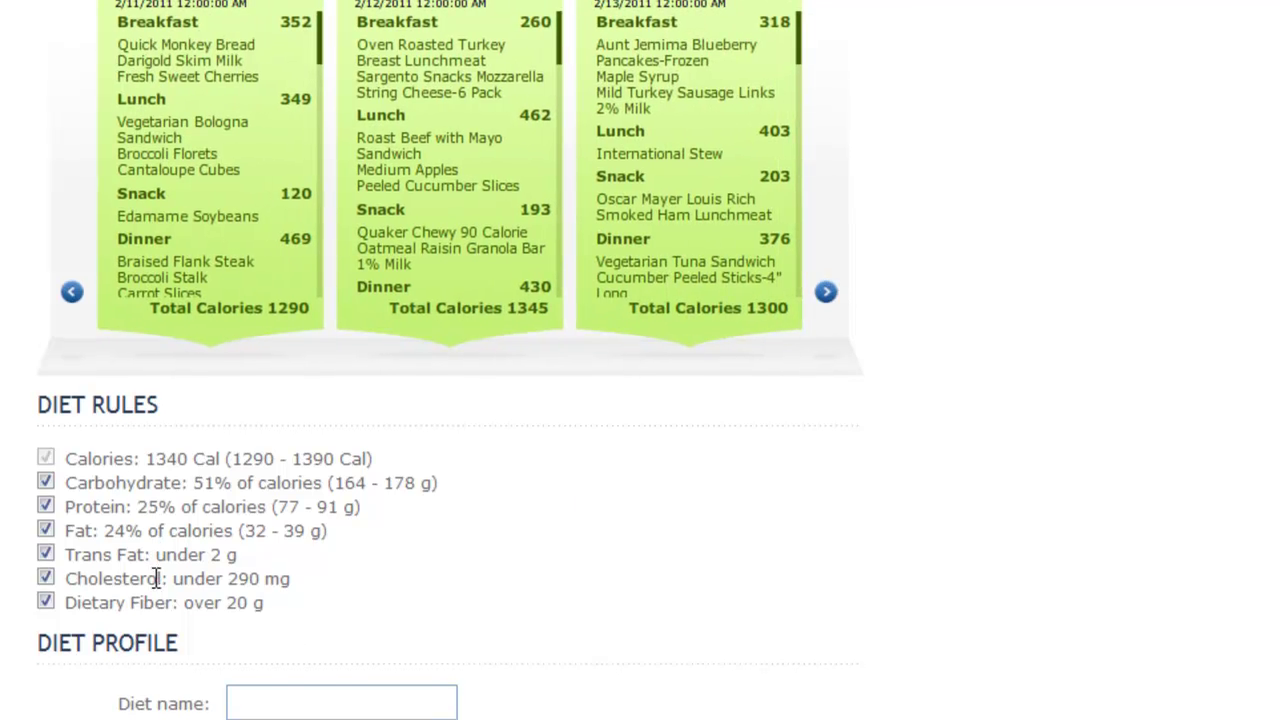
pyautogui.scroll(-2, 156, 566)
pyautogui.click(315, 618)
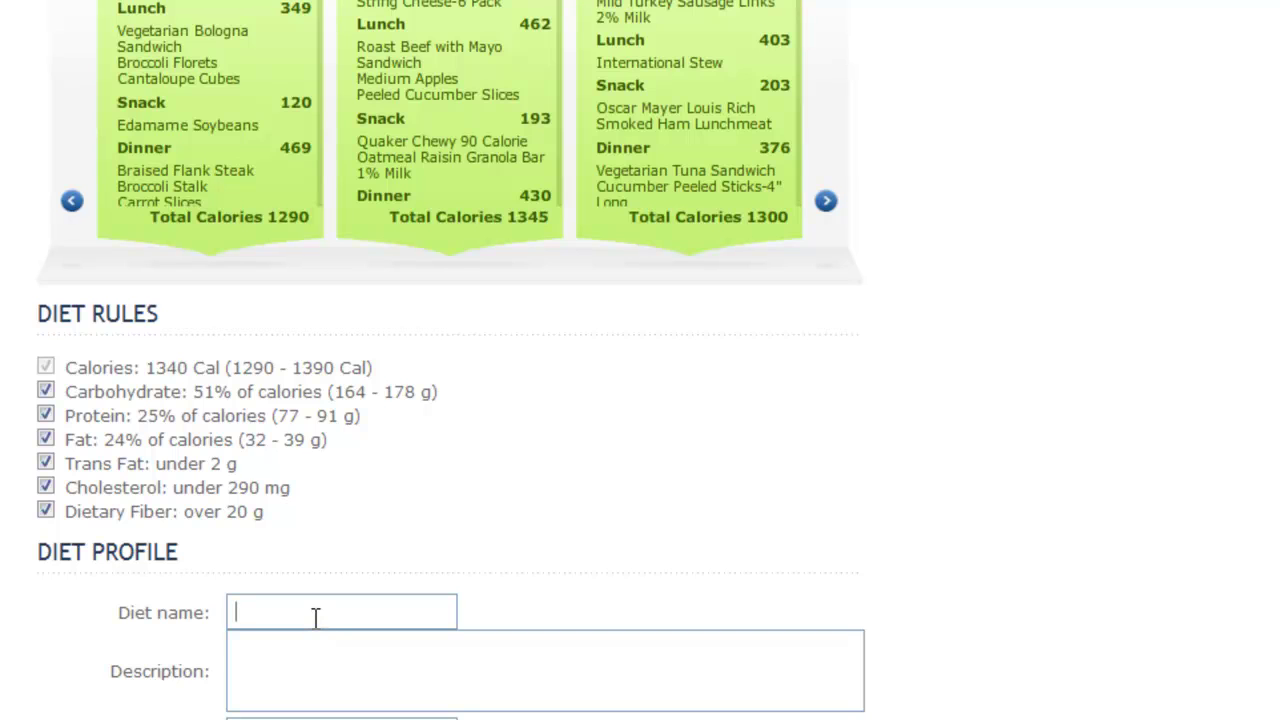
pyautogui.write('Test Diet')
pyautogui.press('Tab')
pyautogui.write('Test')
pyautogui.scroll(-3, 319, 652)
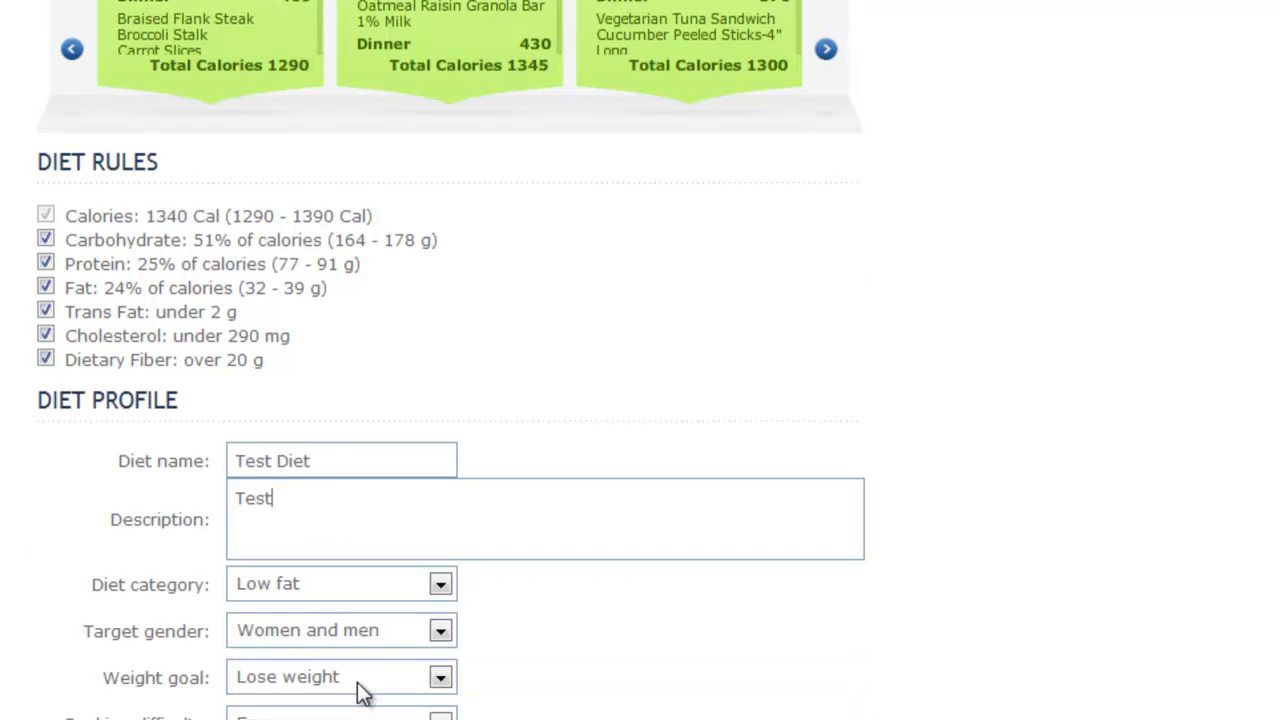
pyautogui.scroll(-3, 290, 618)
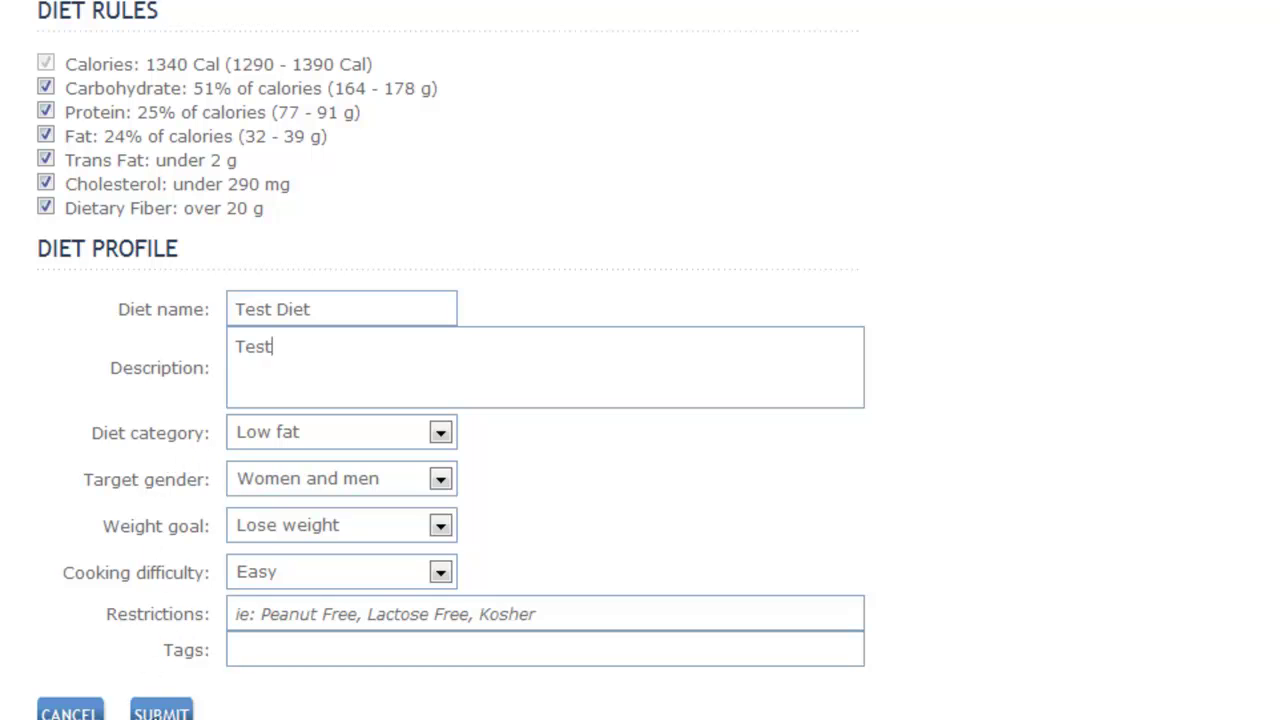
pyautogui.click(161, 712)
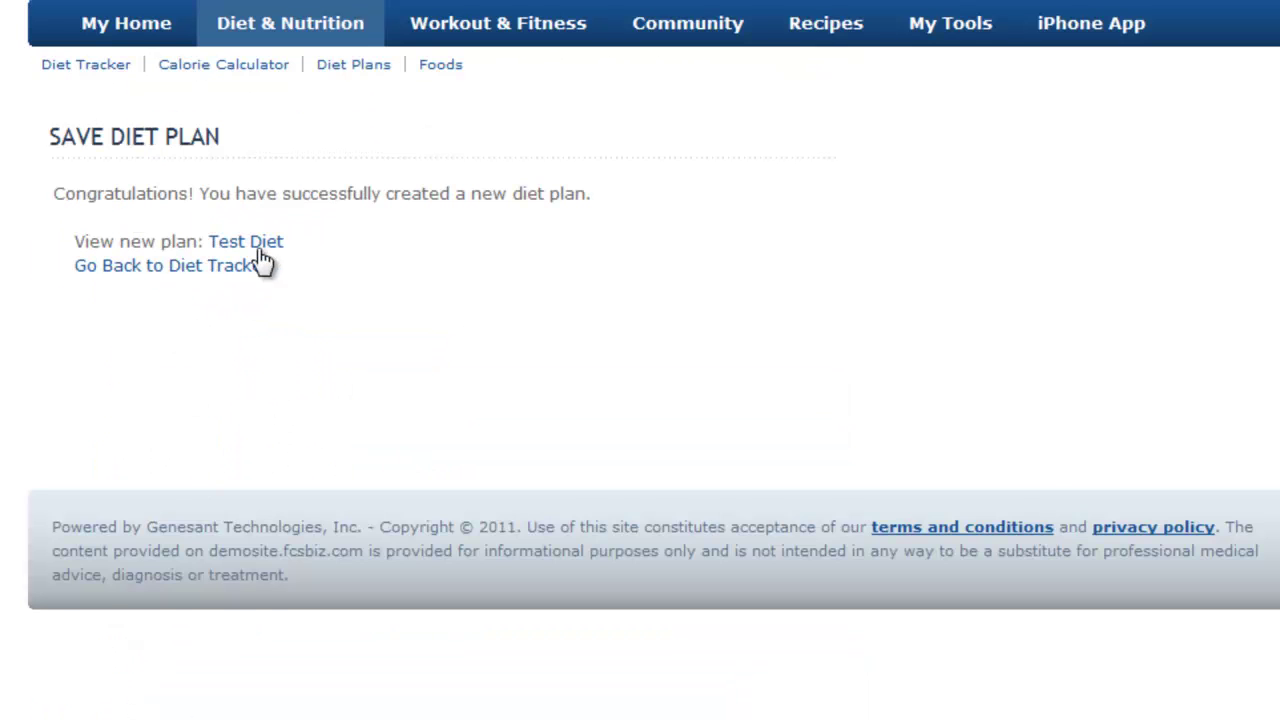
# View the new Test Diet plan and examine its profile, program rules and daily meals
pyautogui.click(248, 243)
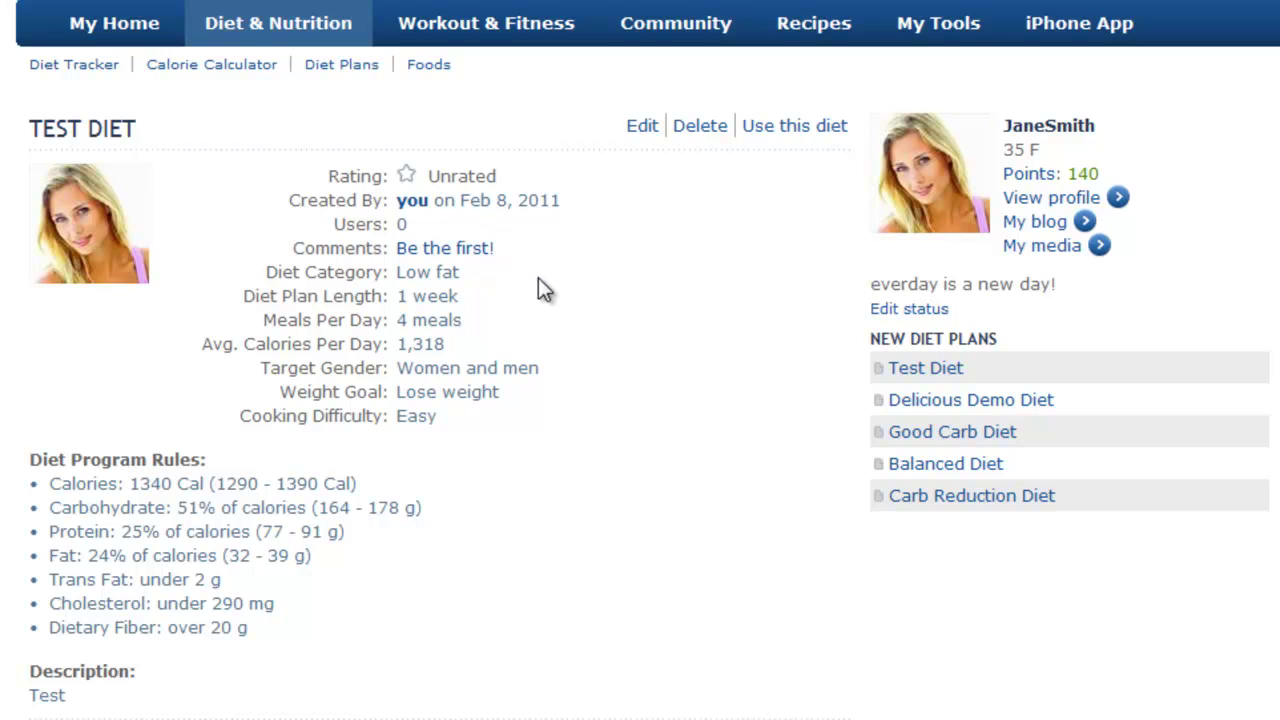
pyautogui.moveTo(522, 178)
pyautogui.scroll(-5, 116, 614)
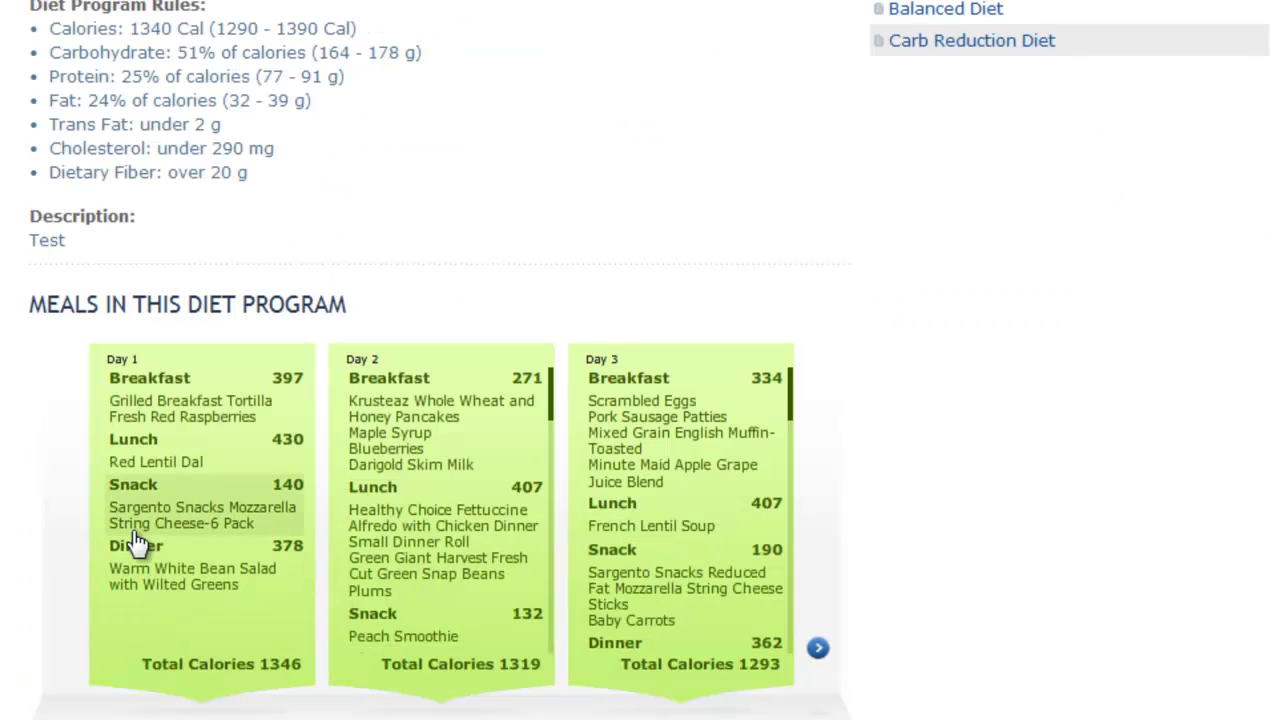
pyautogui.scroll(-3, 737, 523)
pyautogui.scroll(8, 408, 570)
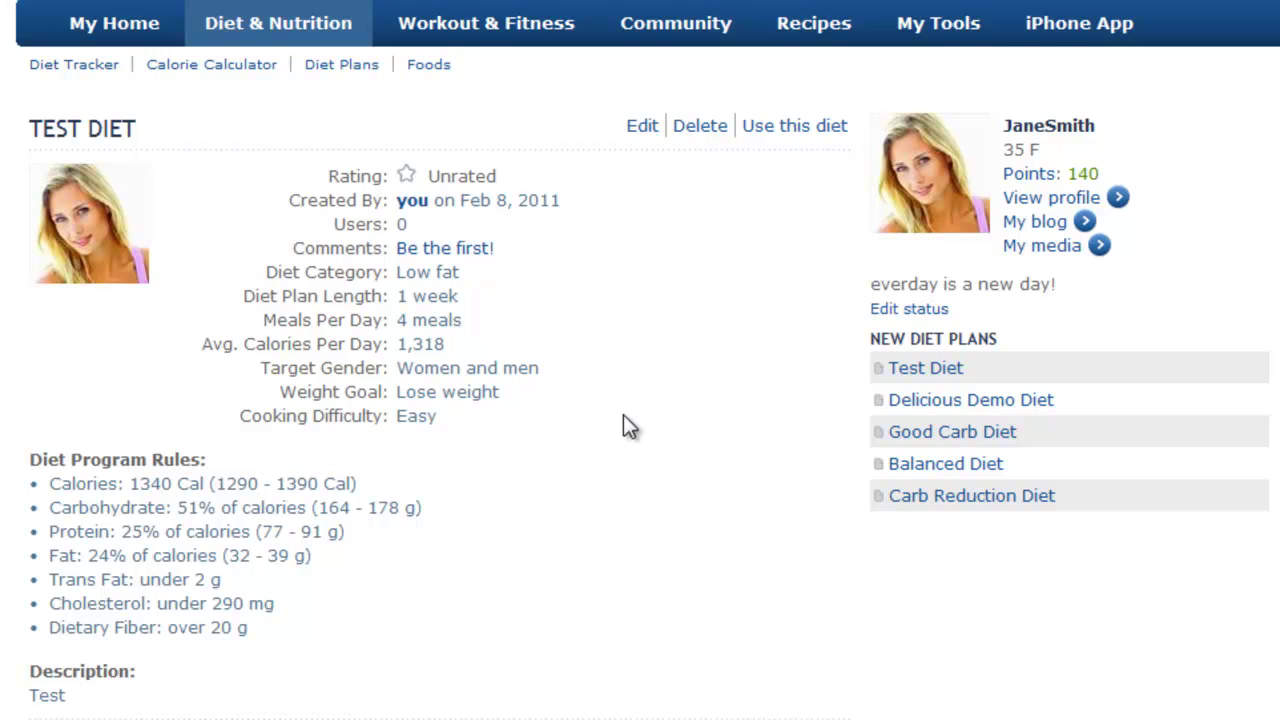
# Start using the Test Diet today and review its planned meals in the diet tracker
pyautogui.click(794, 128)
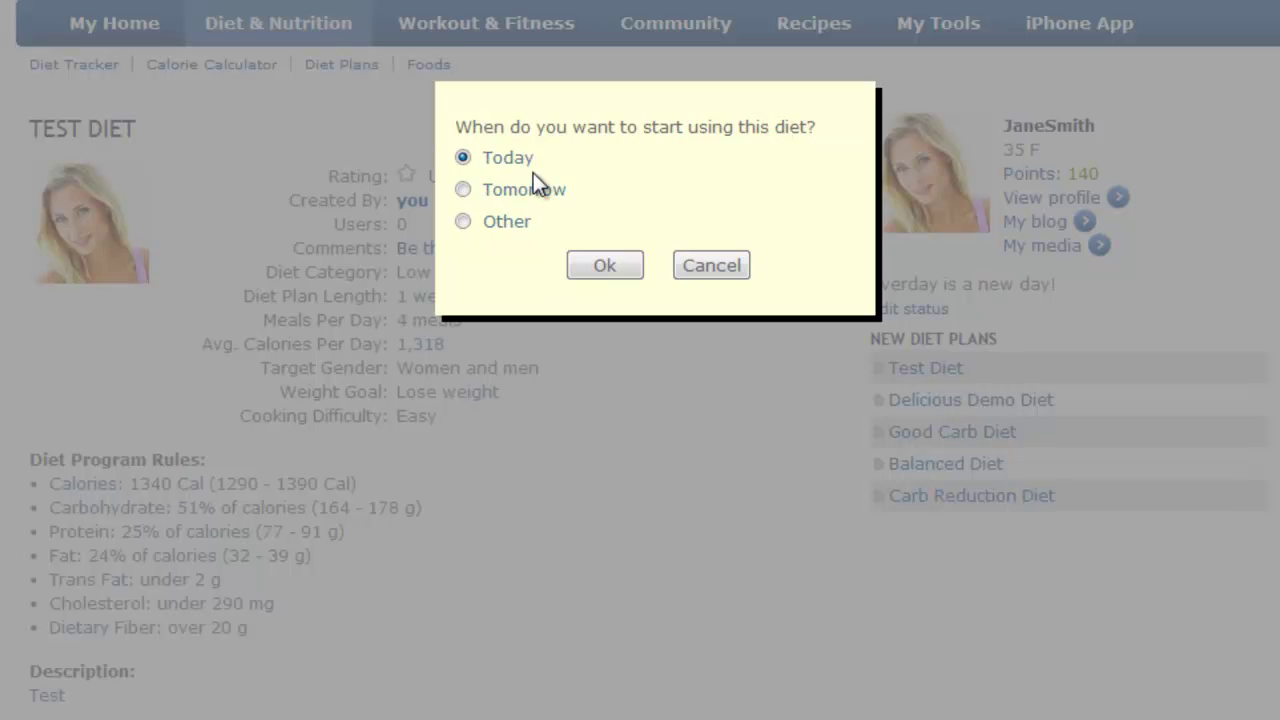
pyautogui.click(606, 265)
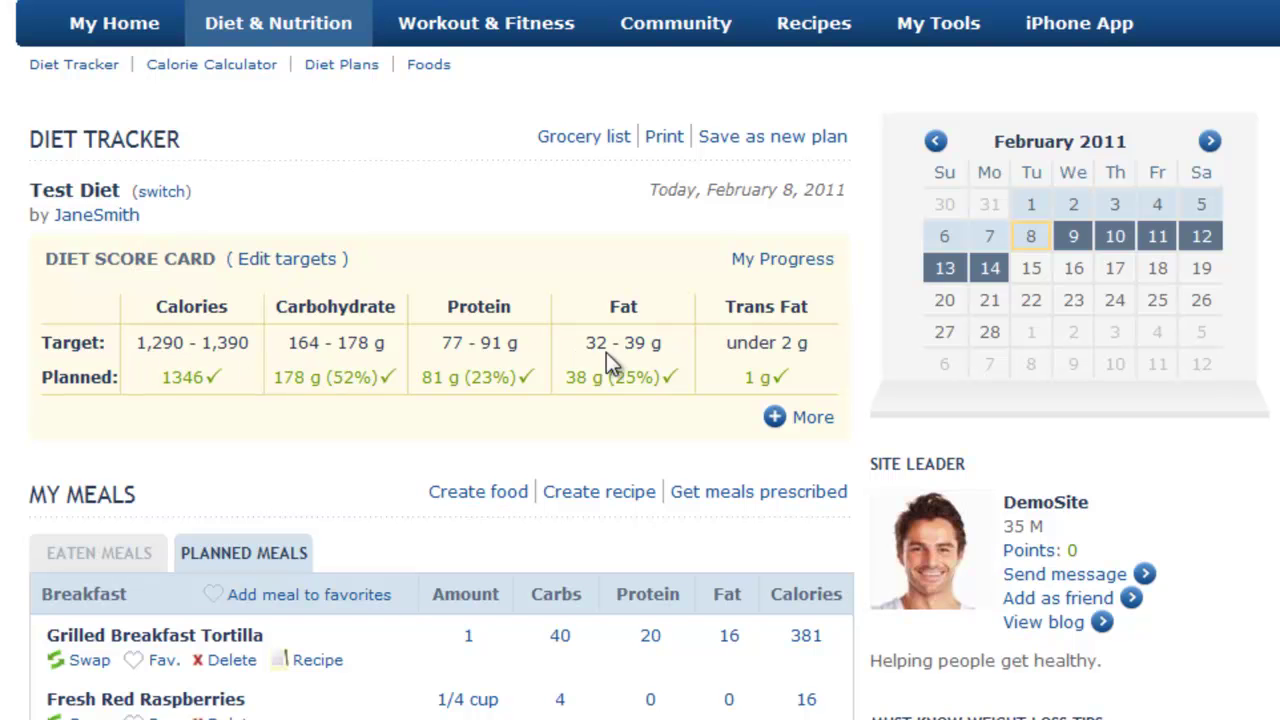
pyautogui.scroll(-5, 531, 491)
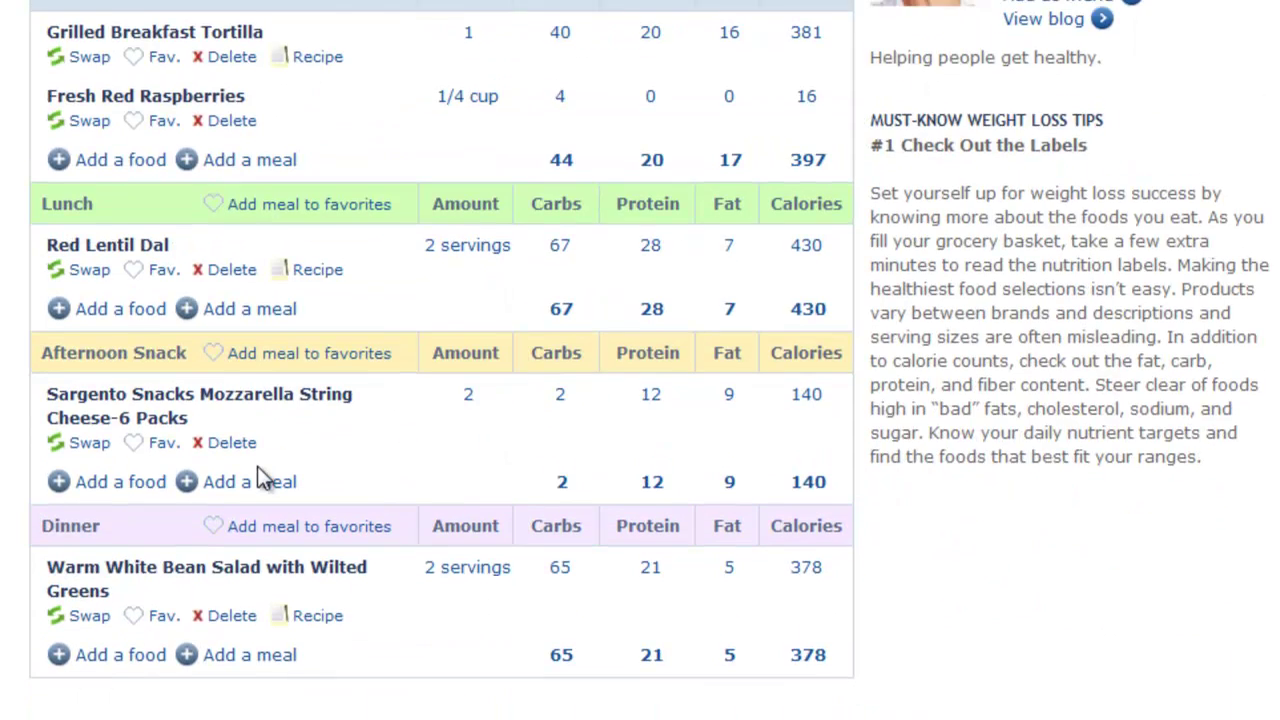
pyautogui.scroll(5, 257, 463)
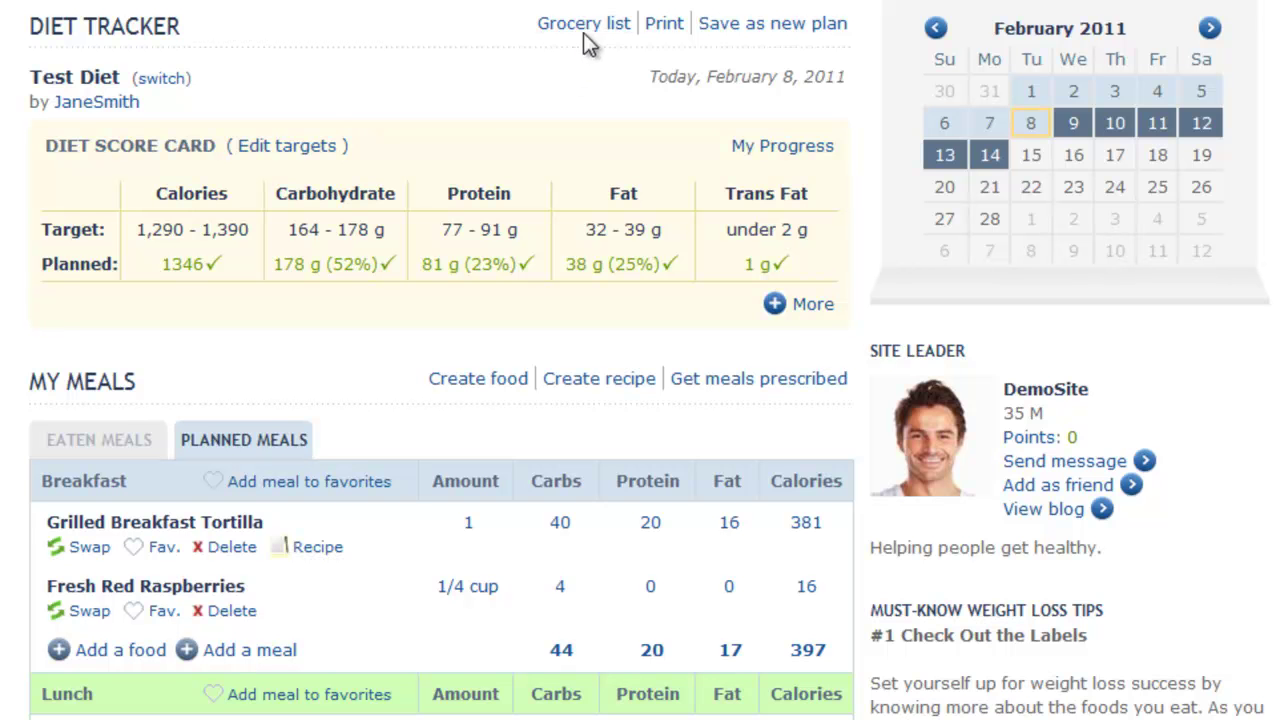
# Open the grocery list and remove the blueberries, lemon juice, cantaloupe cubes, plum, Progresso black beans, dried red lentils and white beans
pyautogui.click(580, 28)
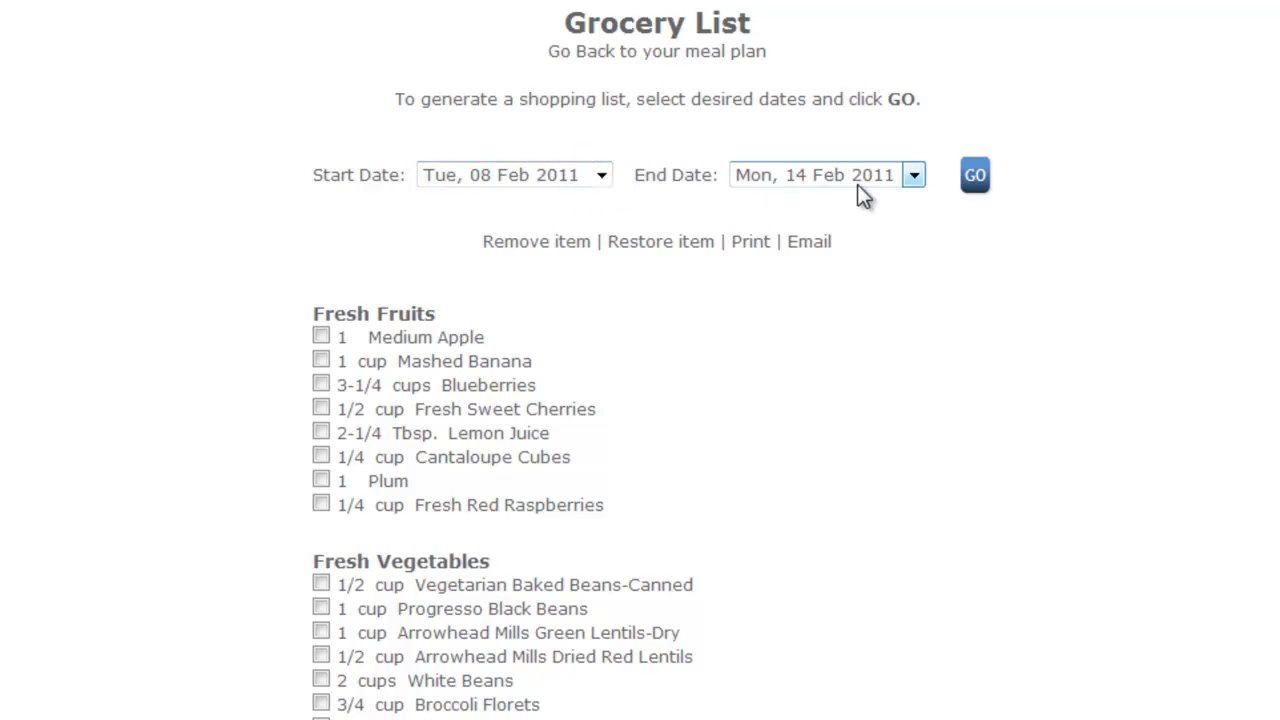
pyautogui.scroll(-3, 609, 429)
pyautogui.click(321, 233)
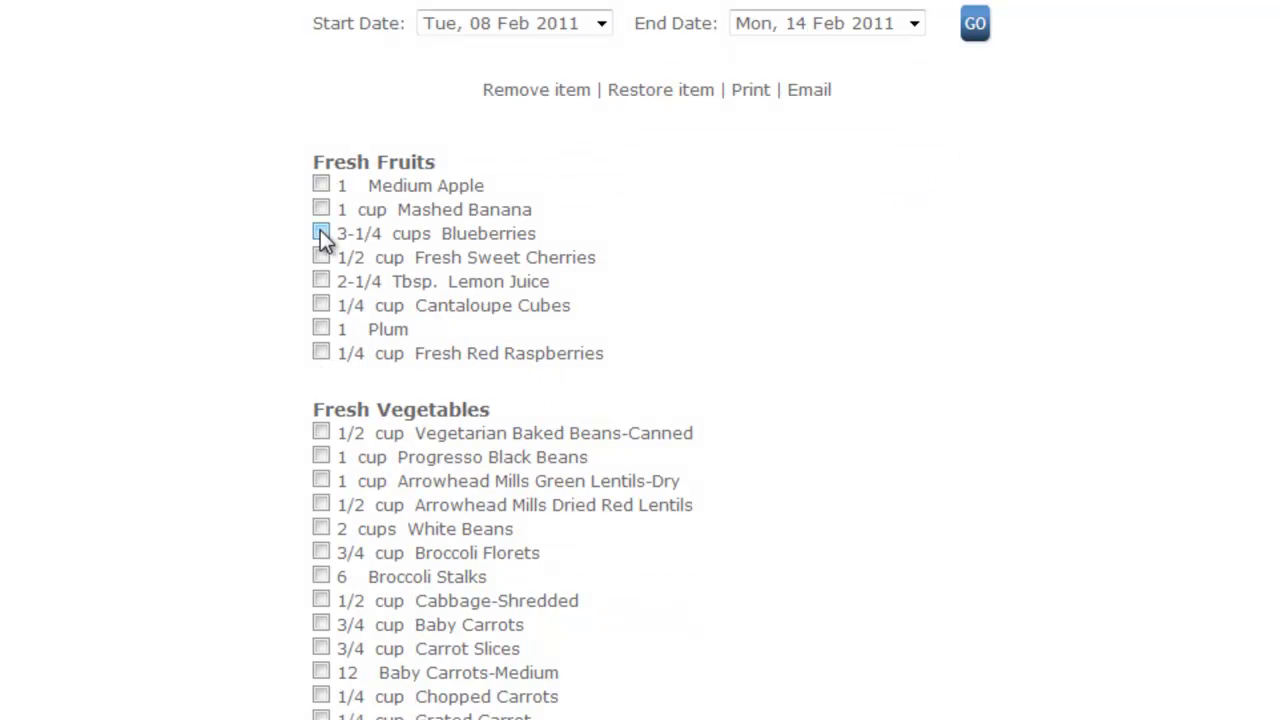
pyautogui.click(321, 281)
pyautogui.click(321, 305)
pyautogui.click(321, 329)
pyautogui.click(321, 504)
pyautogui.click(321, 528)
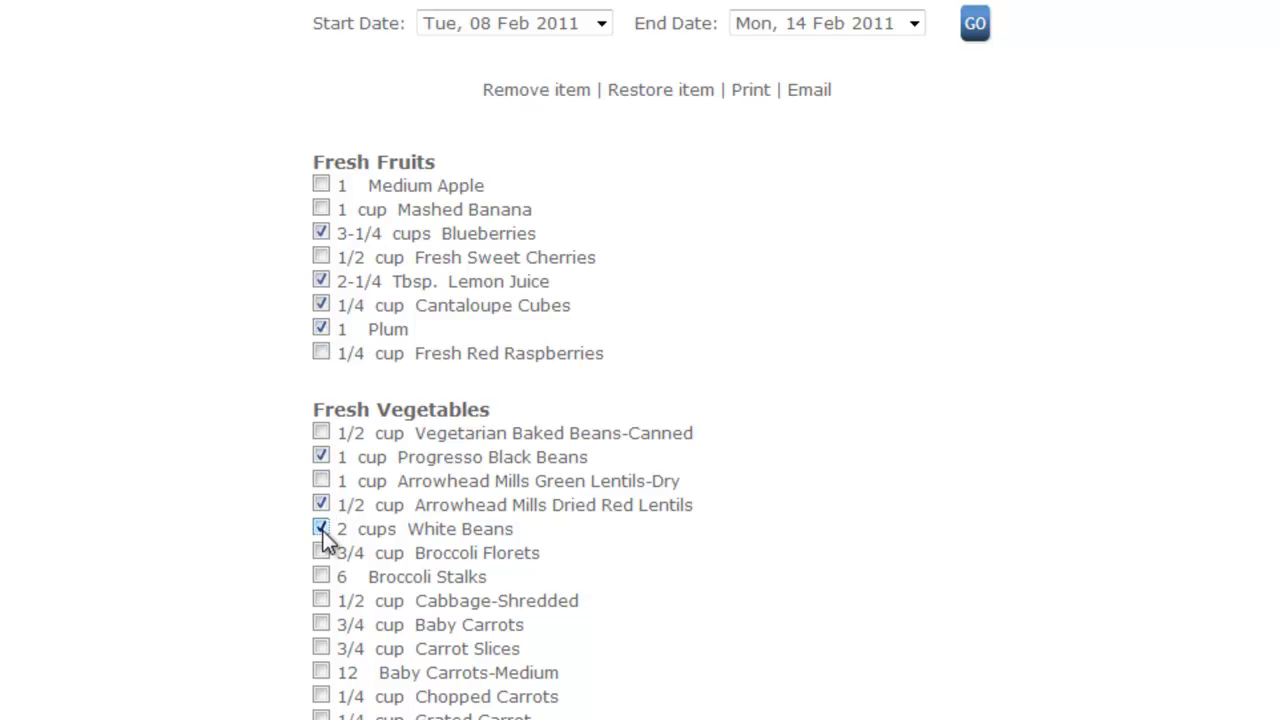
pyautogui.click(536, 92)
pyautogui.scroll(3, 738, 286)
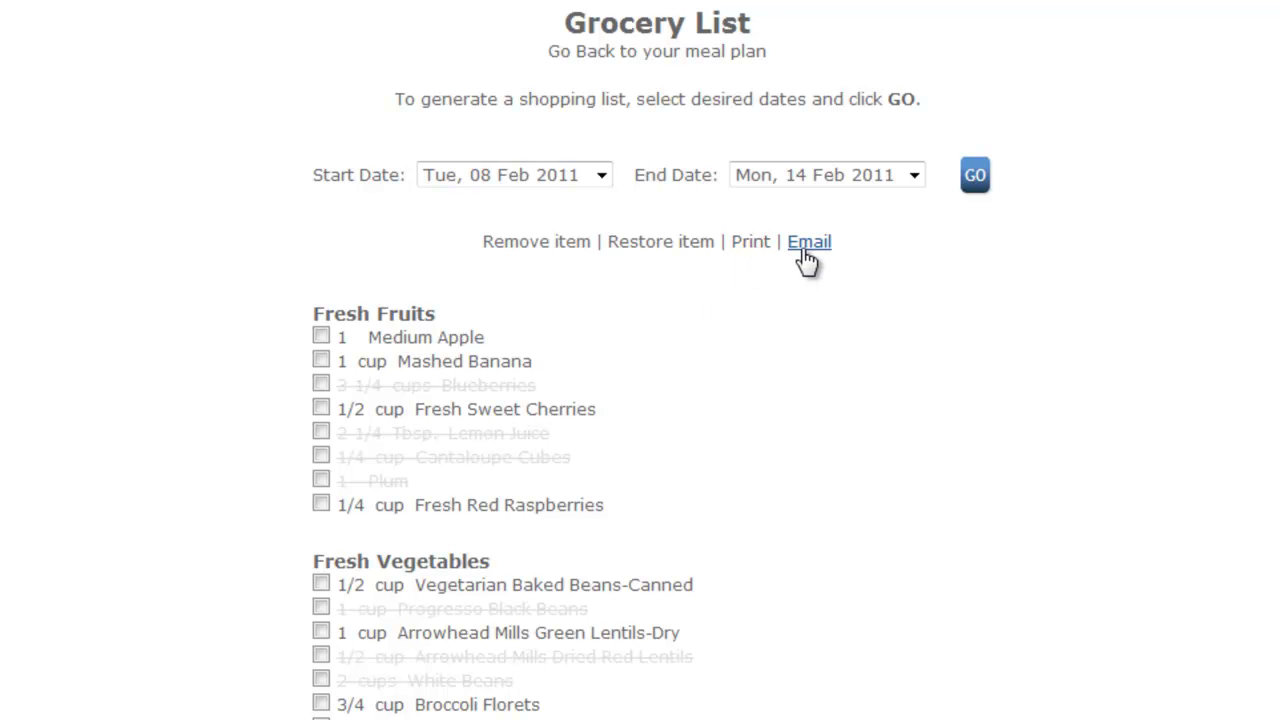
# Return to the diet tracker to view the blank food creation form, and start a new recipe from it
pyautogui.click(663, 30)
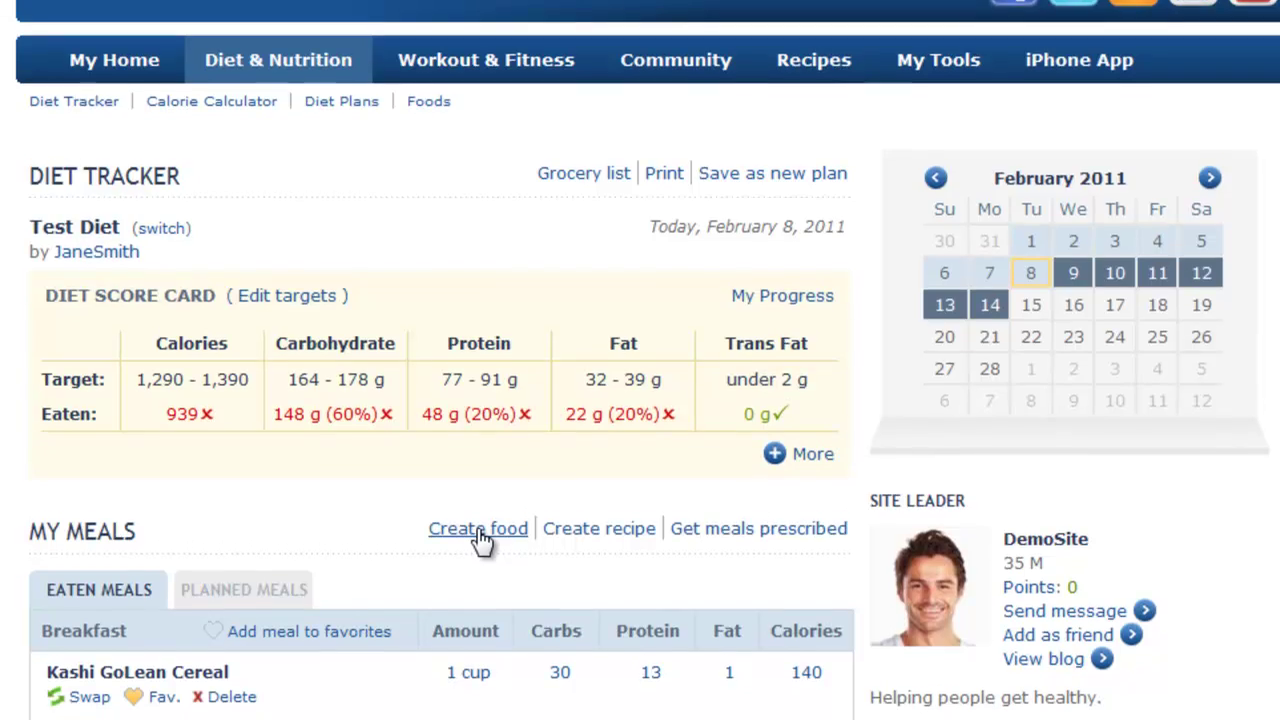
pyautogui.click(478, 495)
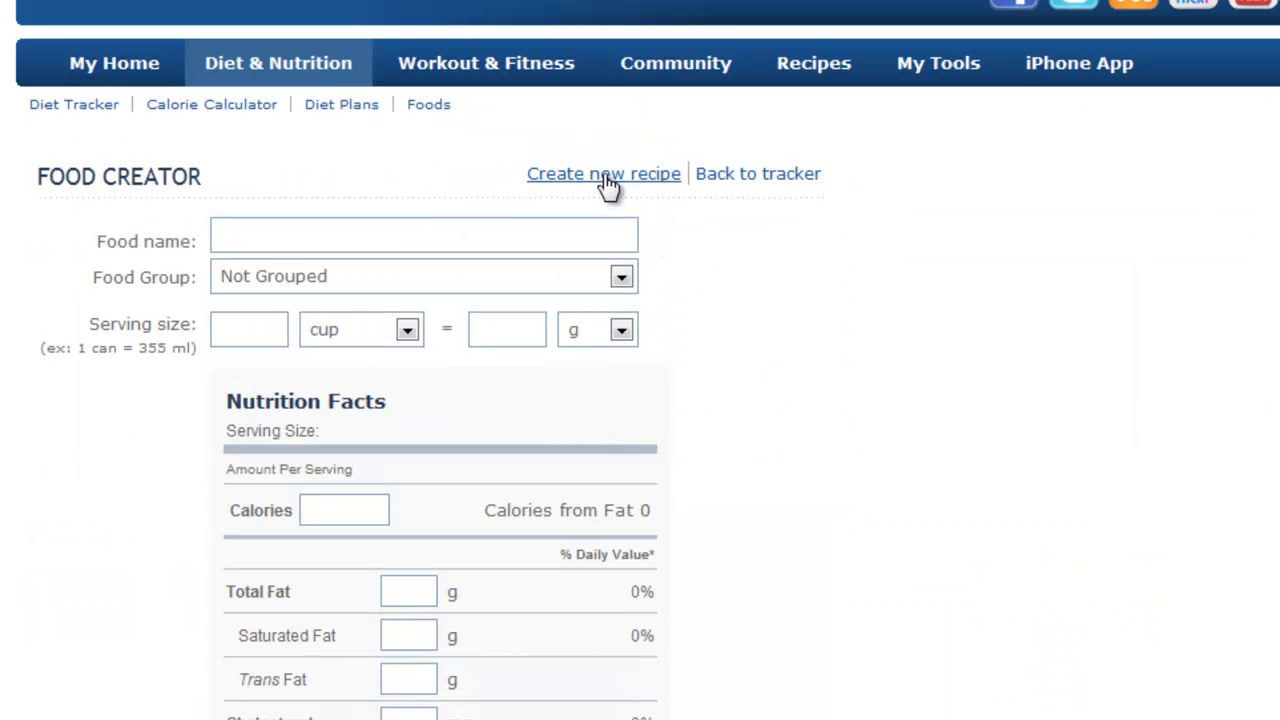
pyautogui.click(606, 175)
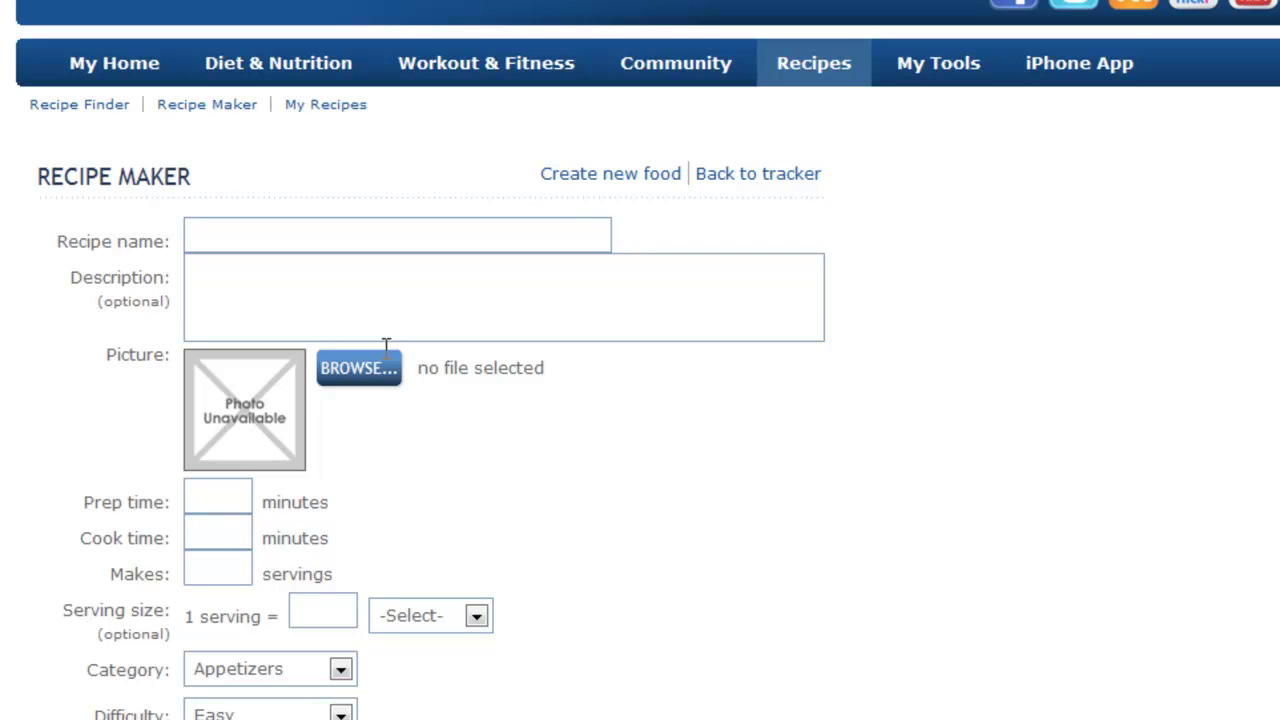
# Enter .25 cup rice as the recipe's ingredient and validate it against the food database
pyautogui.scroll(-3, 223, 306)
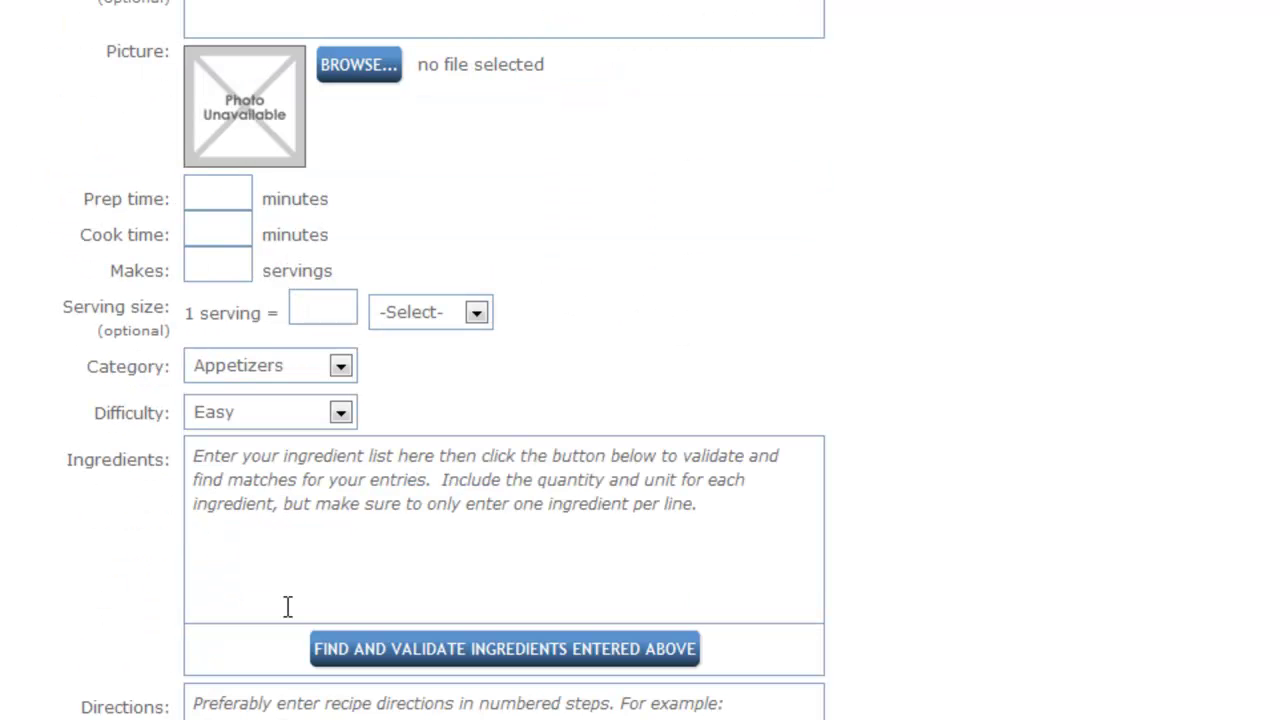
pyautogui.scroll(-2, 210, 712)
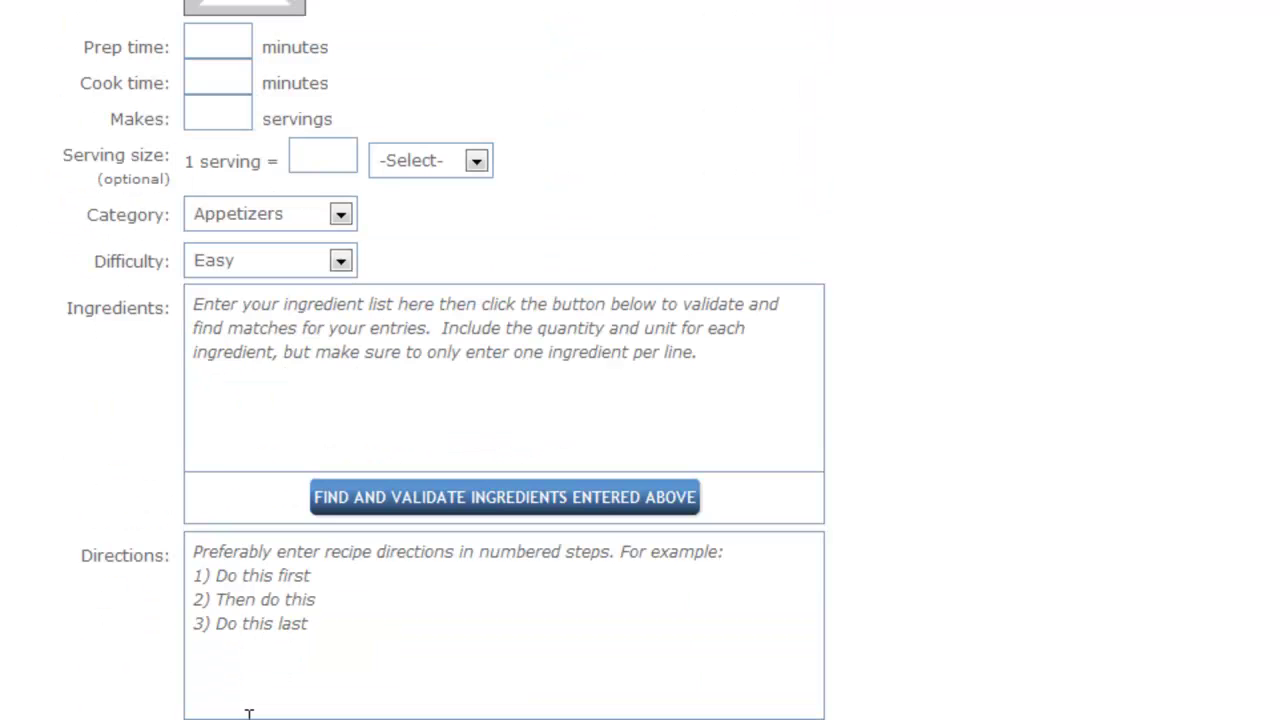
pyautogui.click(203, 308)
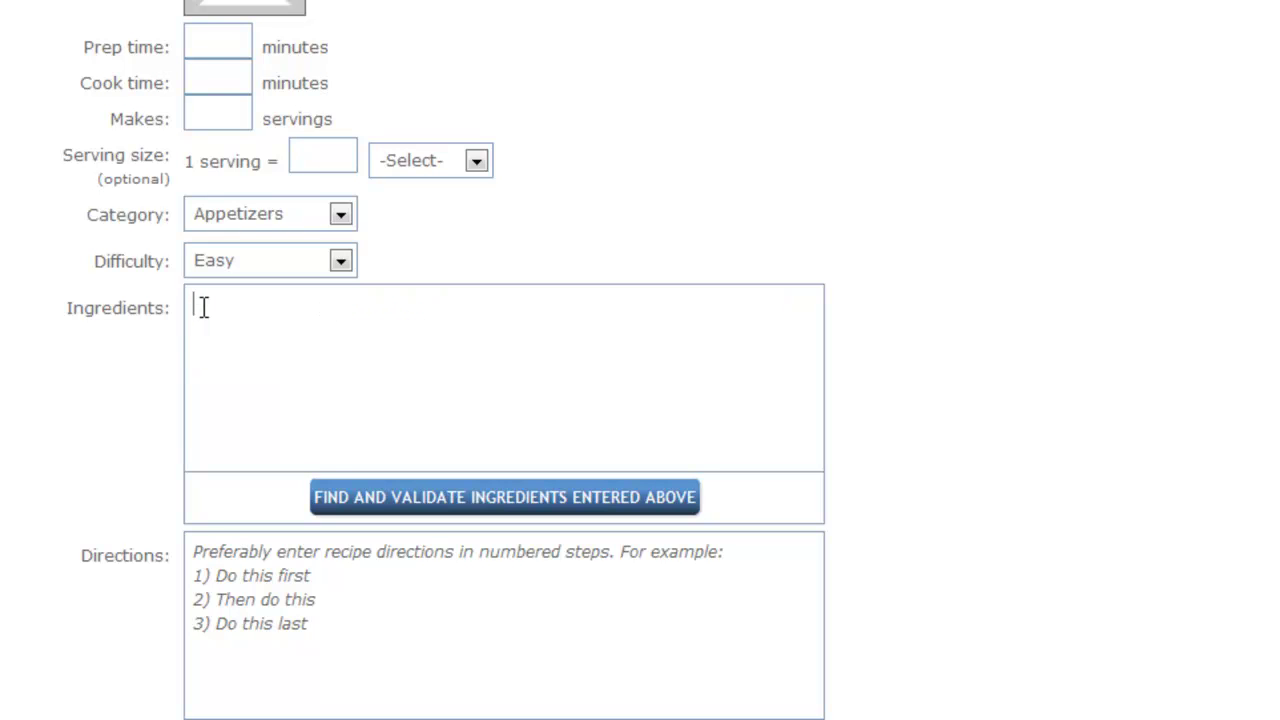
pyautogui.write('.25 cup rice')
pyautogui.click(460, 507)
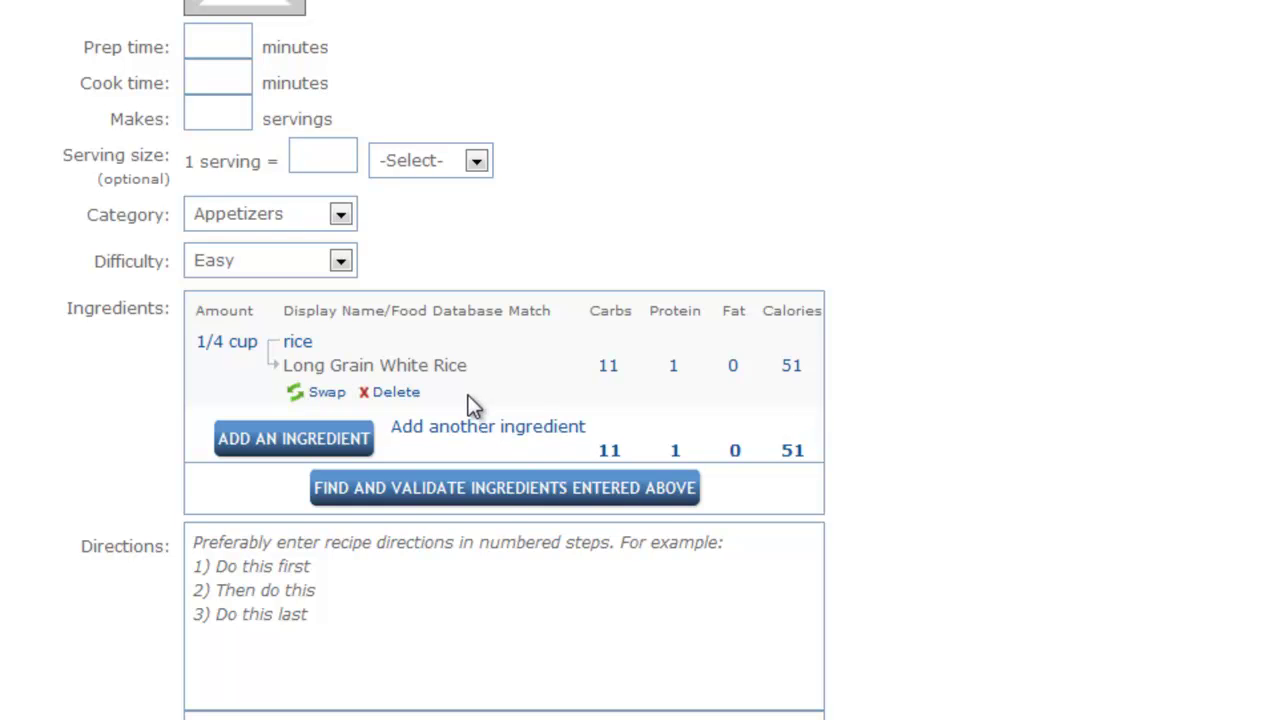
# Swap the rice ingredient's food database match for Cooked Brown Rice and look over the recipe form
pyautogui.click(338, 396)
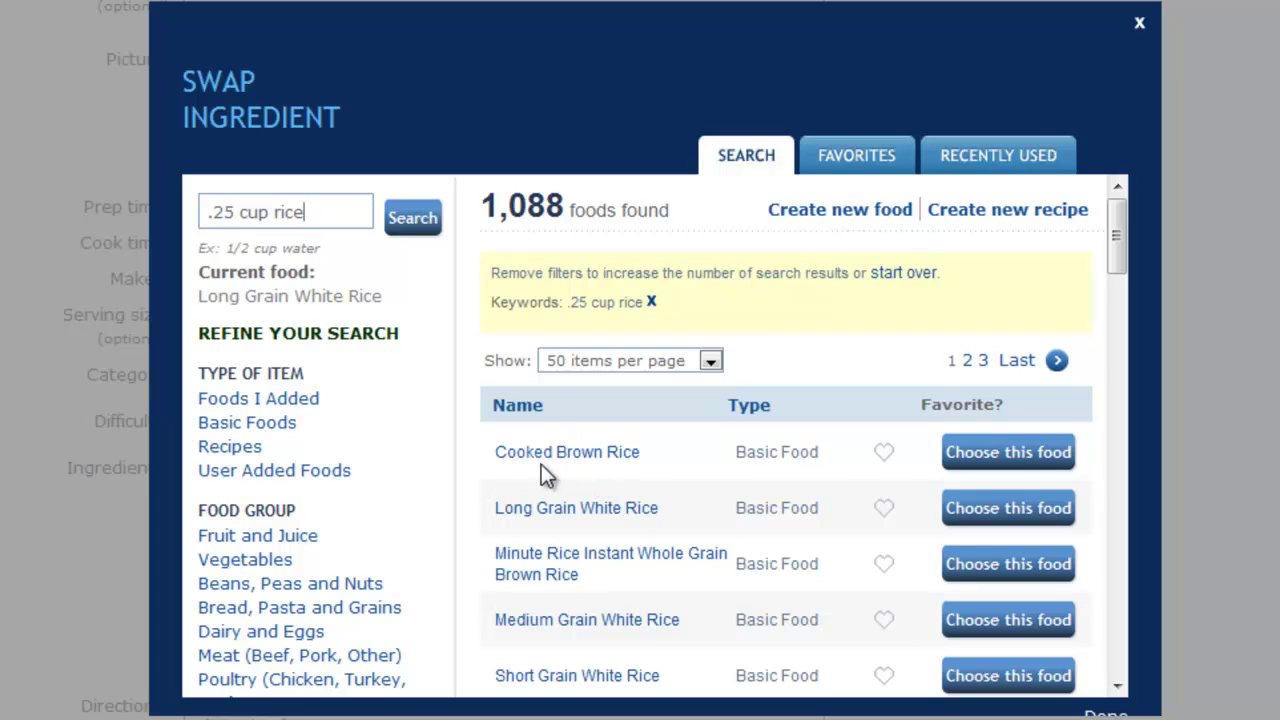
pyautogui.click(1008, 455)
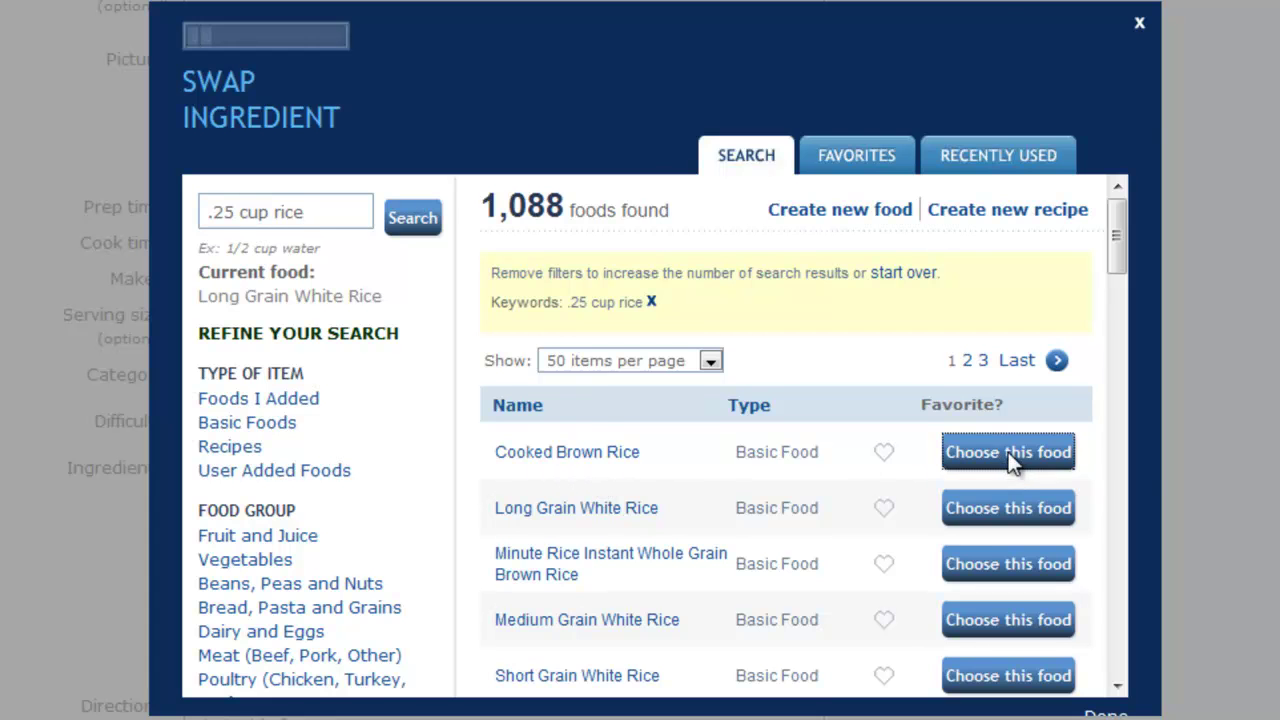
pyautogui.click(772, 218)
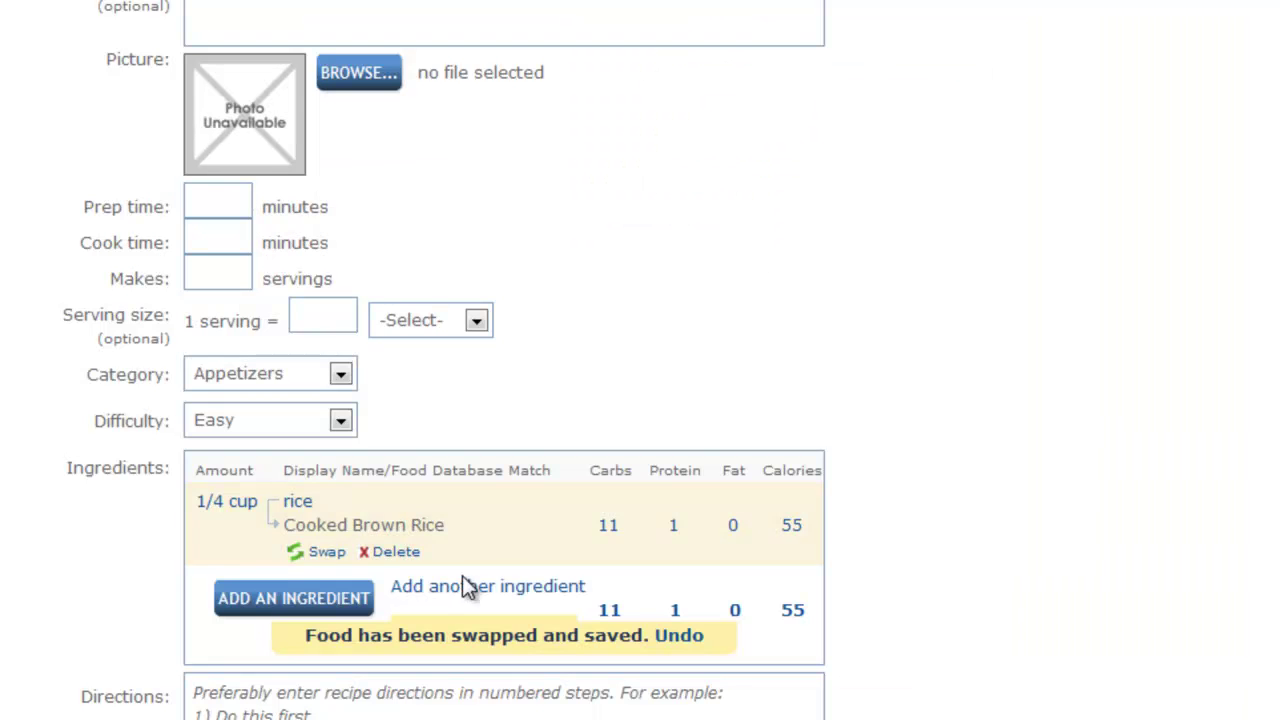
pyautogui.scroll(-3, 506, 565)
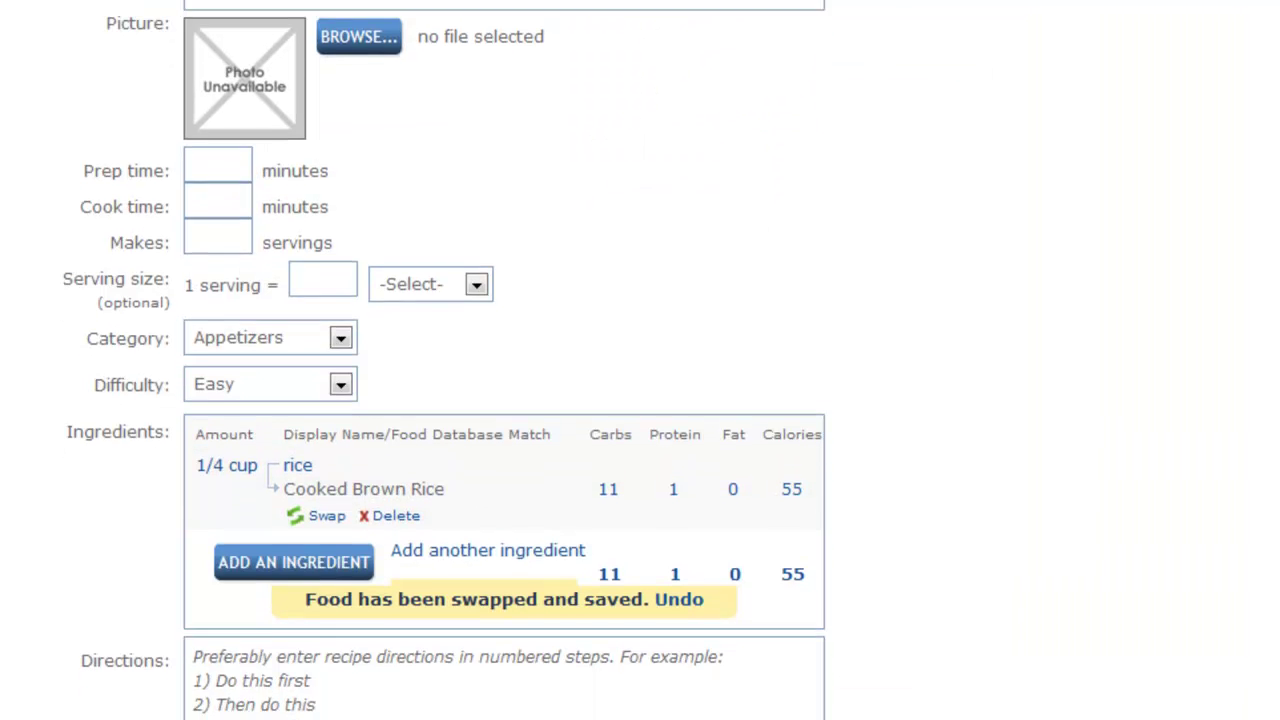
pyautogui.scroll(5, 113, 458)
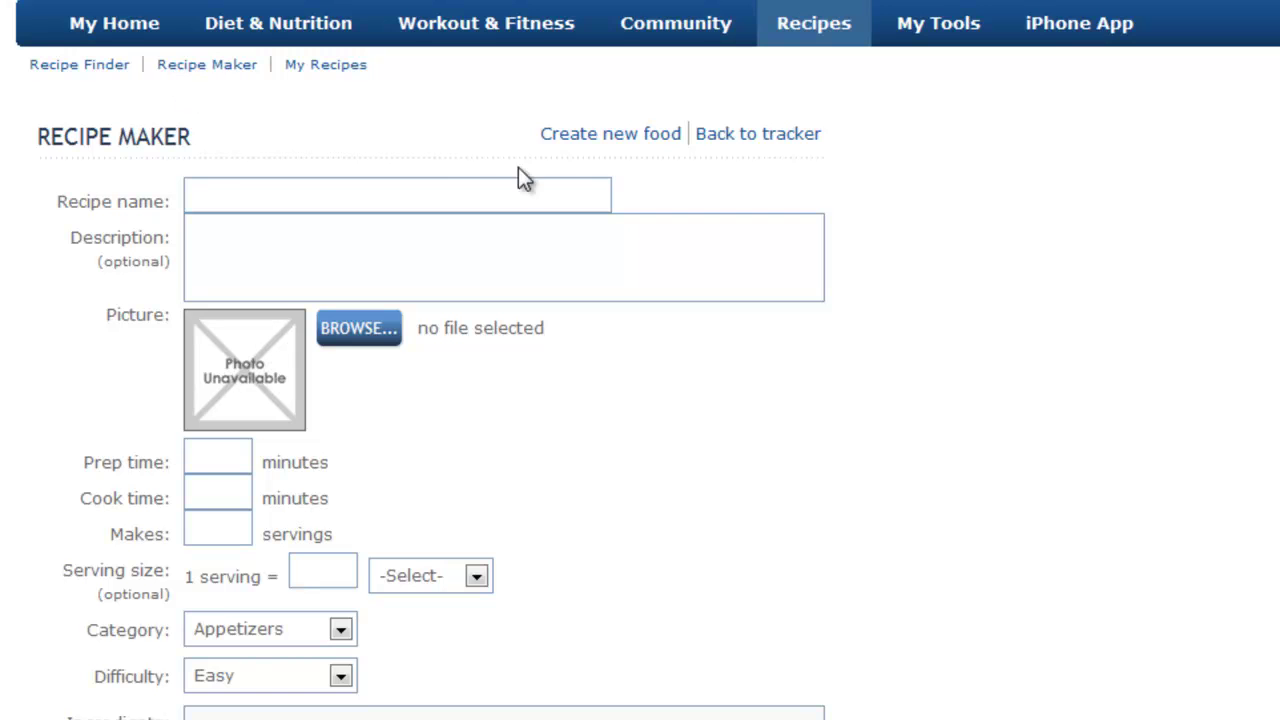